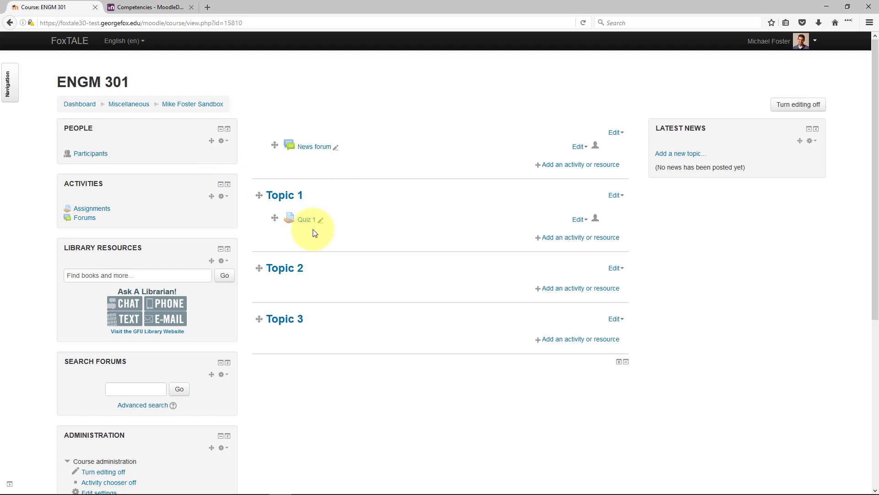
Open the course's grade outcomes page and go from there to the course scales
scroll(314, 233, down, 3)
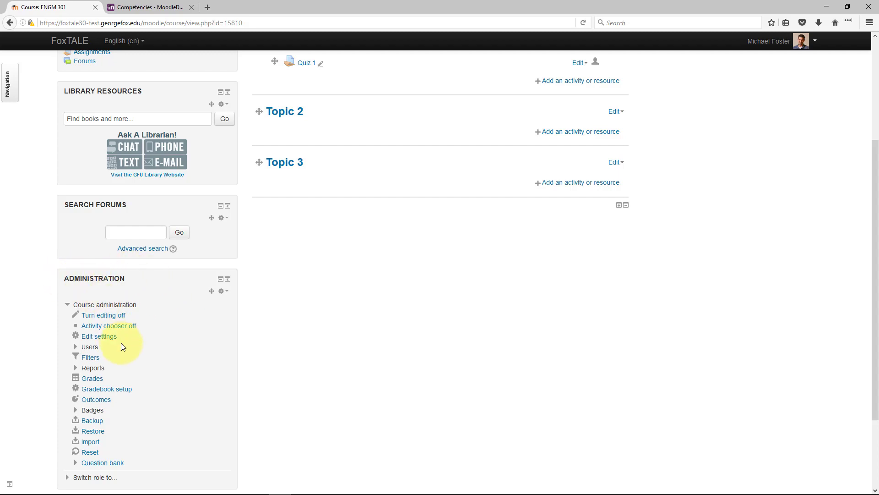
scroll(120, 347, down, 2)
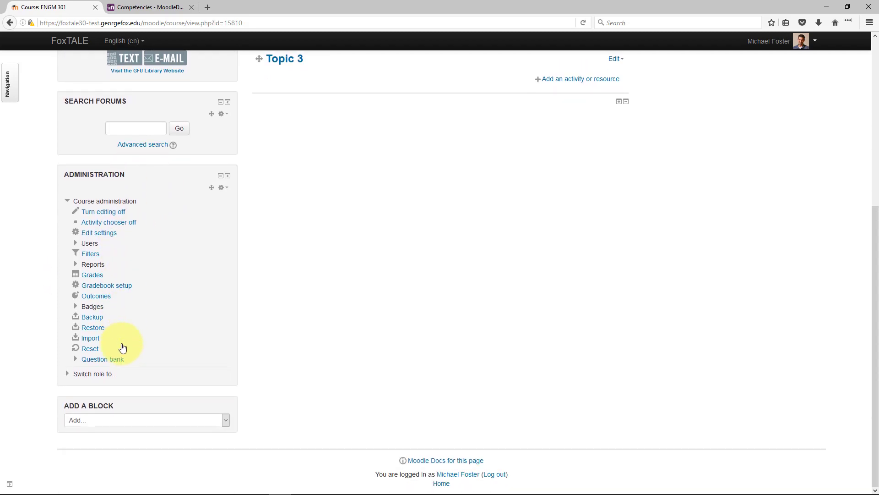
click(99, 296)
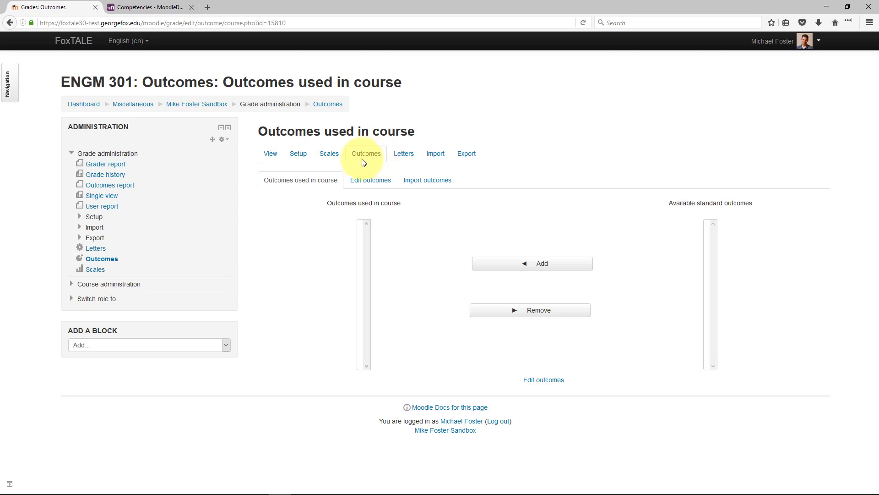
click(328, 156)
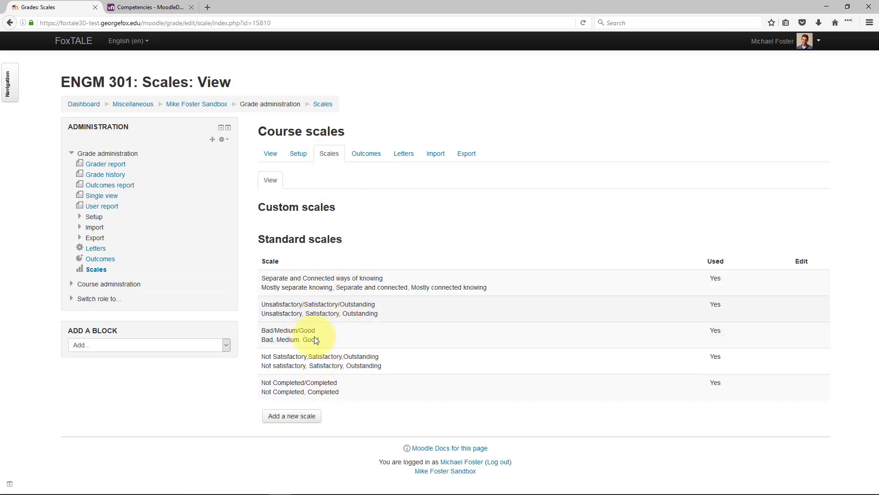
Add a custom scale named "0-4 scale" with the levels 0-No evidence, 1-Beginning, 2-Developing, 3-Satisfactory, 4-Mastery, and save it
click(301, 420)
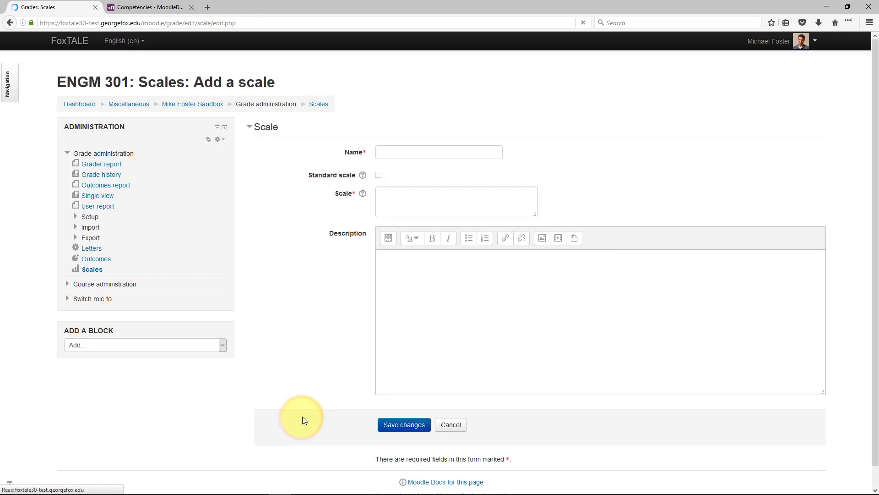
click(409, 151)
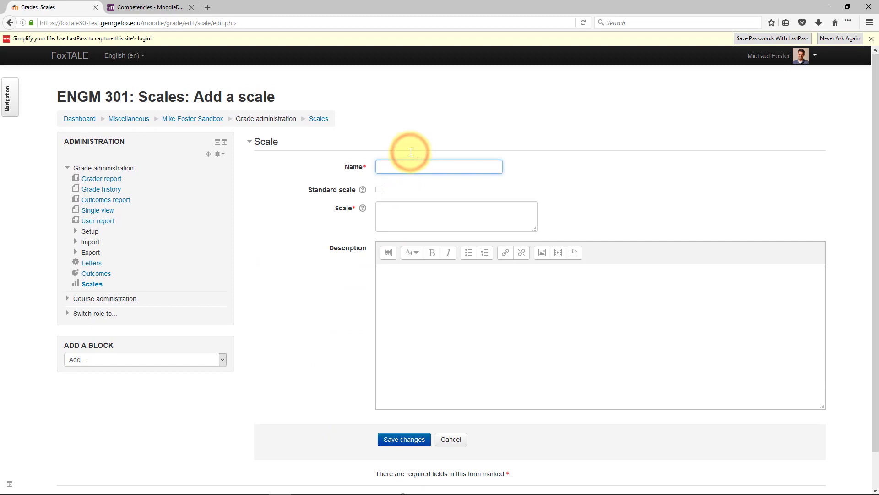
text(0-4 scale)
click(406, 206)
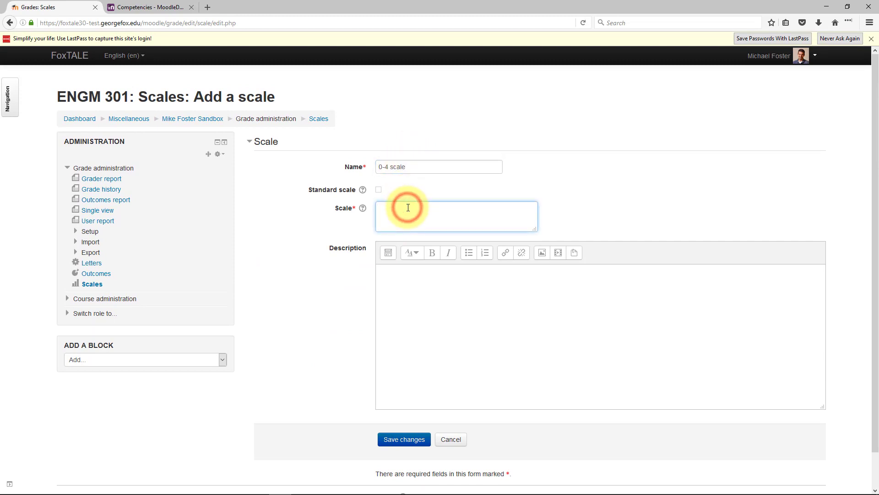
text(0-No evidence, 1-Beginning, 2-Developing, 3-Satisfactory, 4-Mastery)
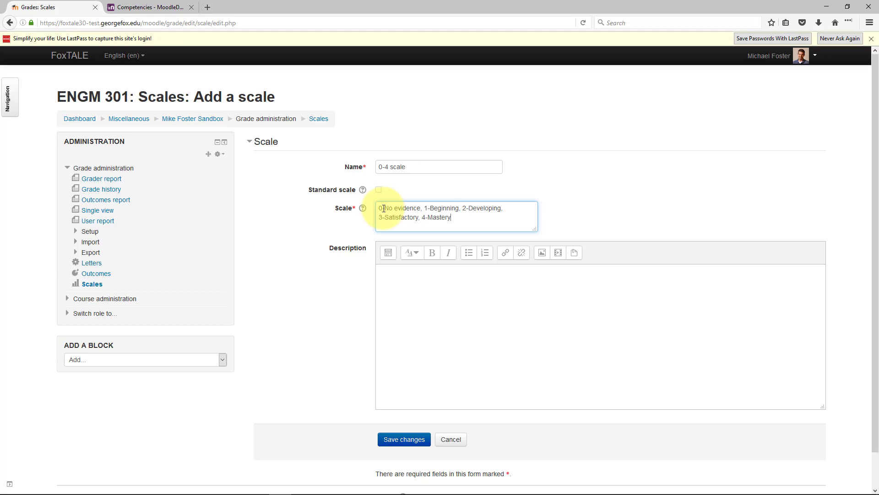
click(404, 438)
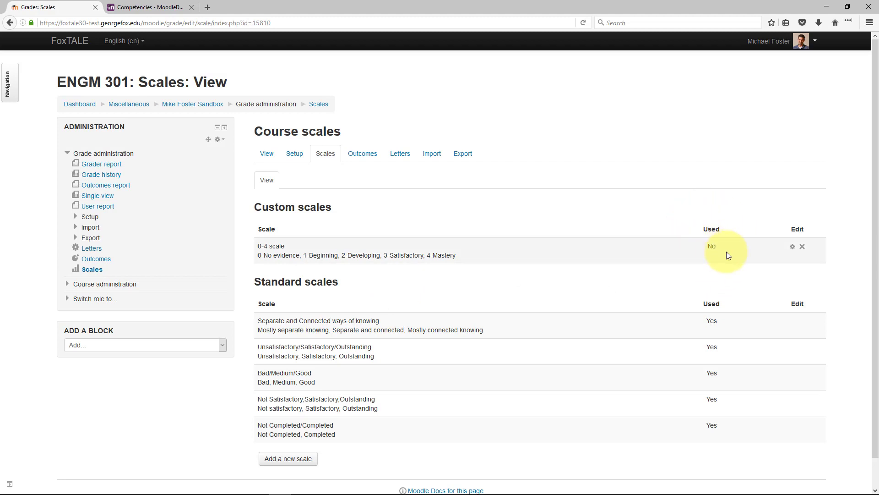
Review the edit form of the 0-4 scale without changing it, and view the outcomes used in the course
click(792, 247)
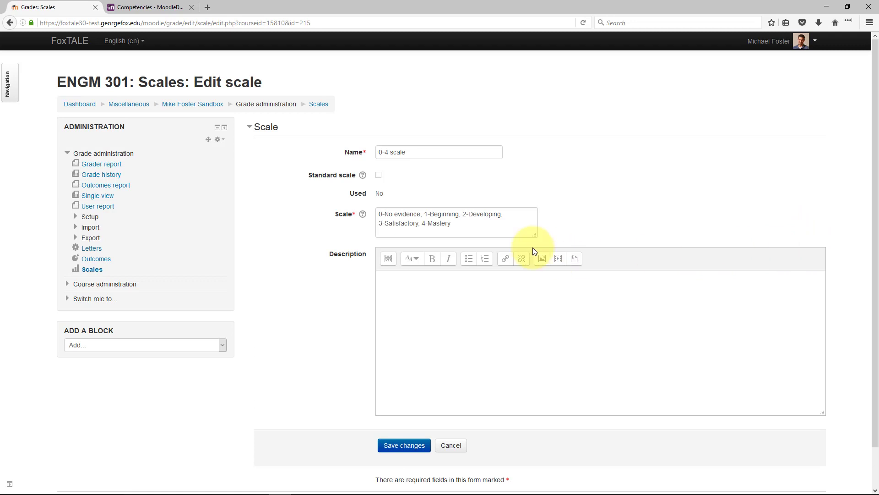
click(451, 446)
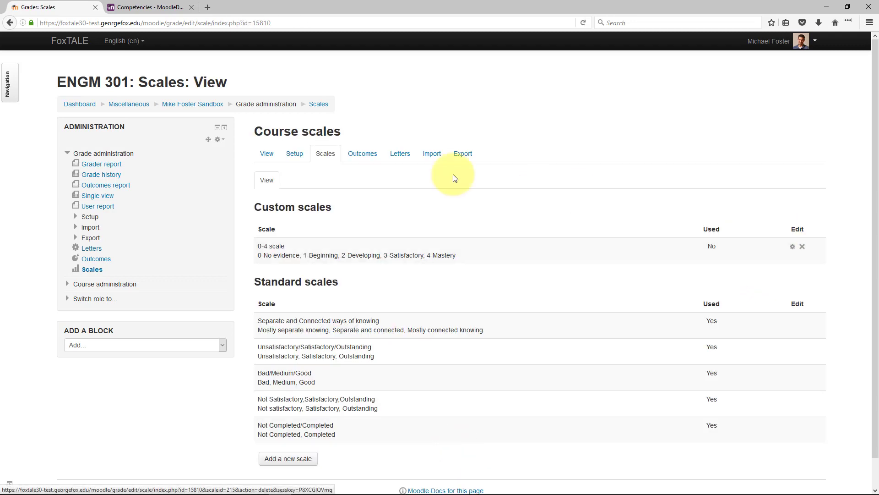
click(360, 153)
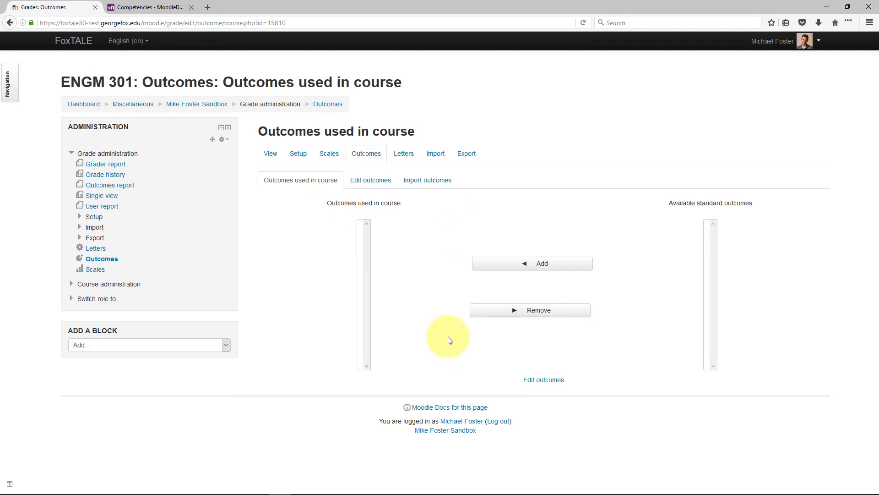
click(534, 264)
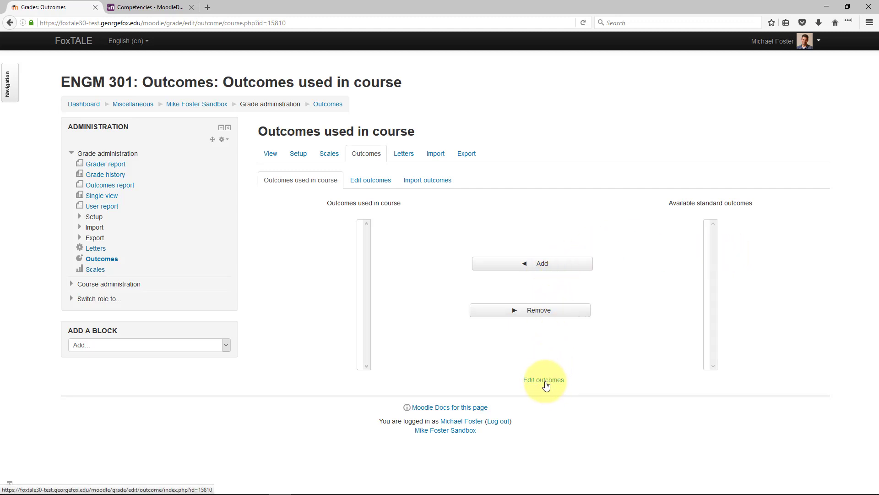
Add a course outcome with full name "Outcome 1", short name "O1" and the 0-4 scale, and save it
click(361, 182)
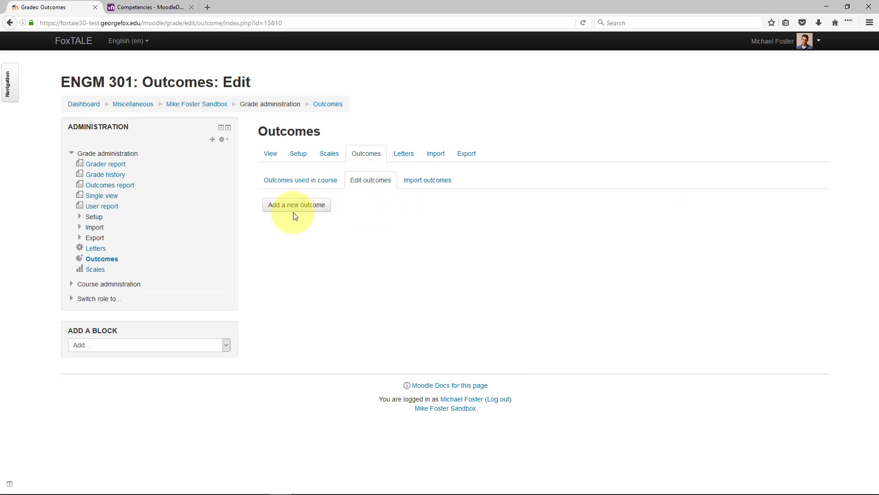
click(295, 213)
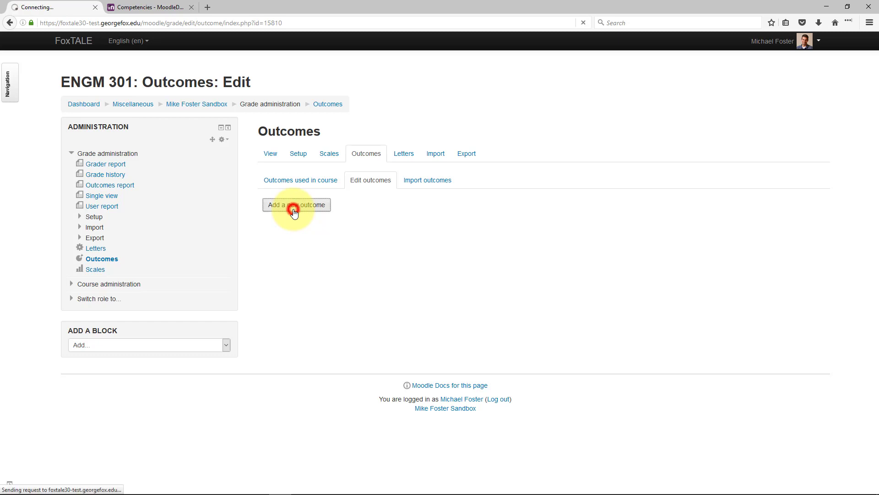
click(382, 230)
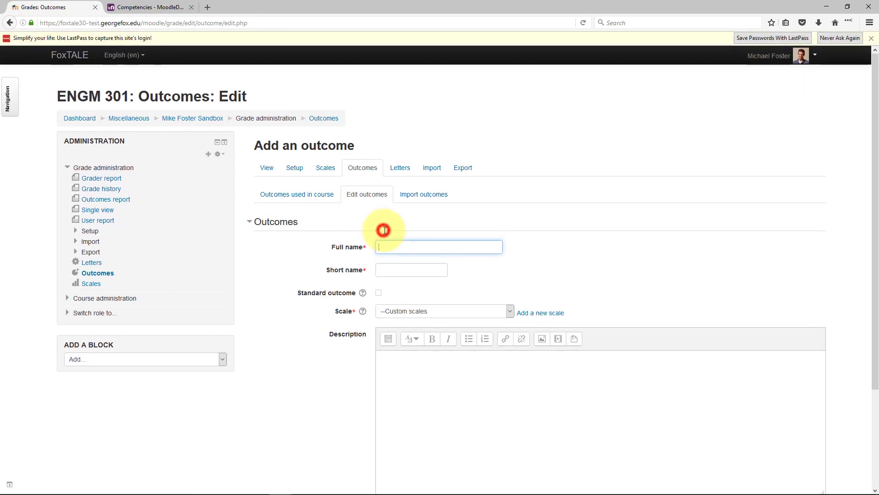
text(Outcome 1)
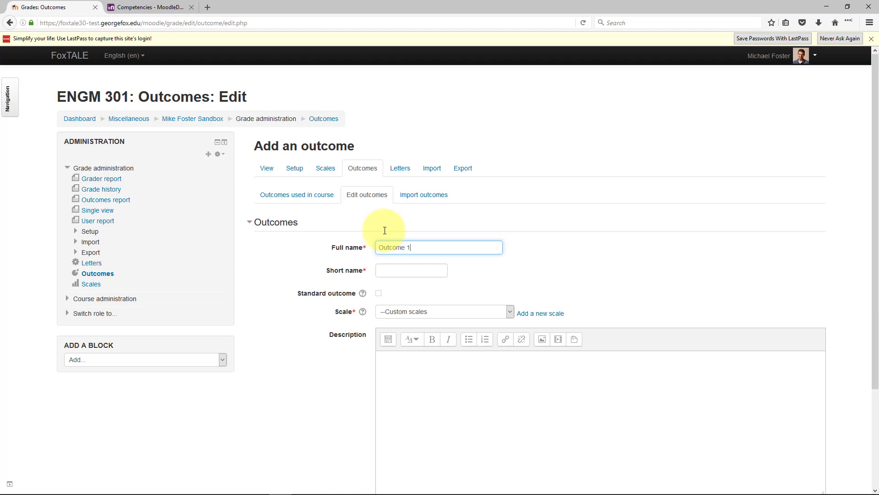
click(396, 269)
text(O1)
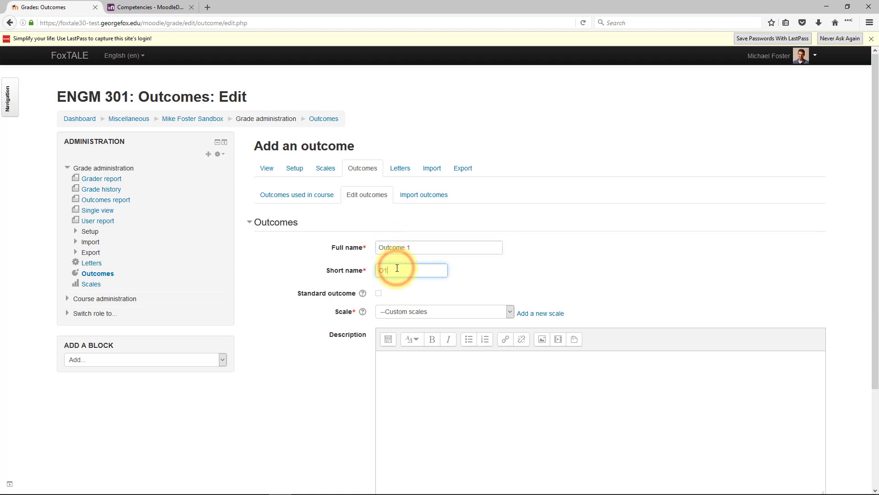
click(394, 313)
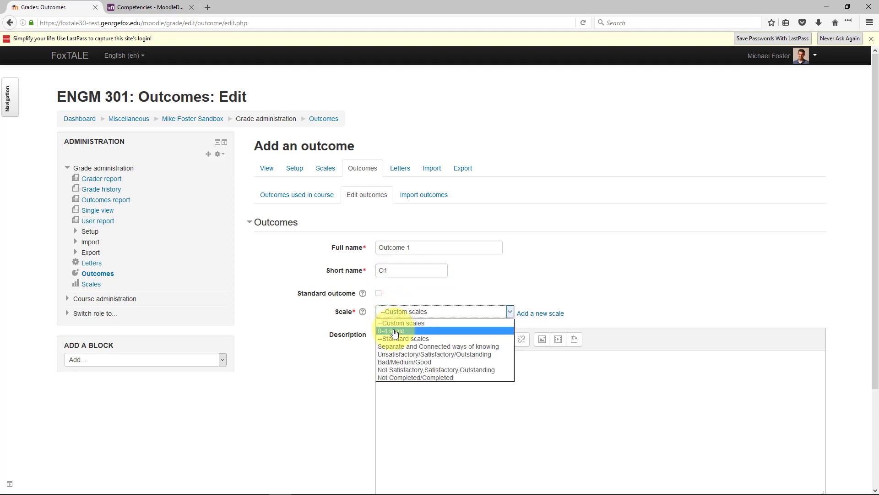
click(395, 332)
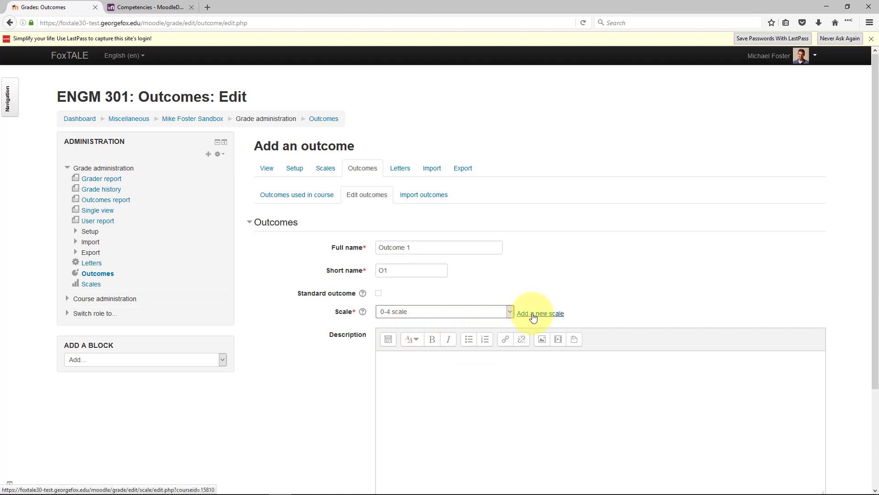
scroll(429, 418, down, 3)
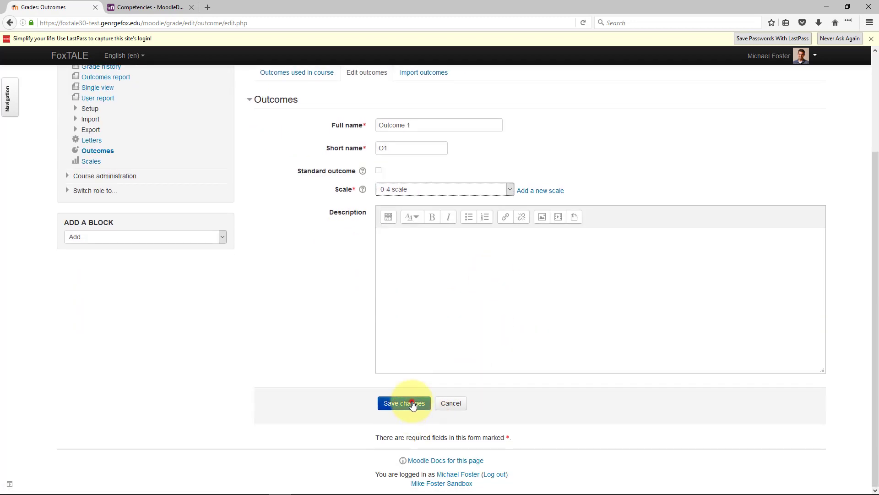
click(413, 404)
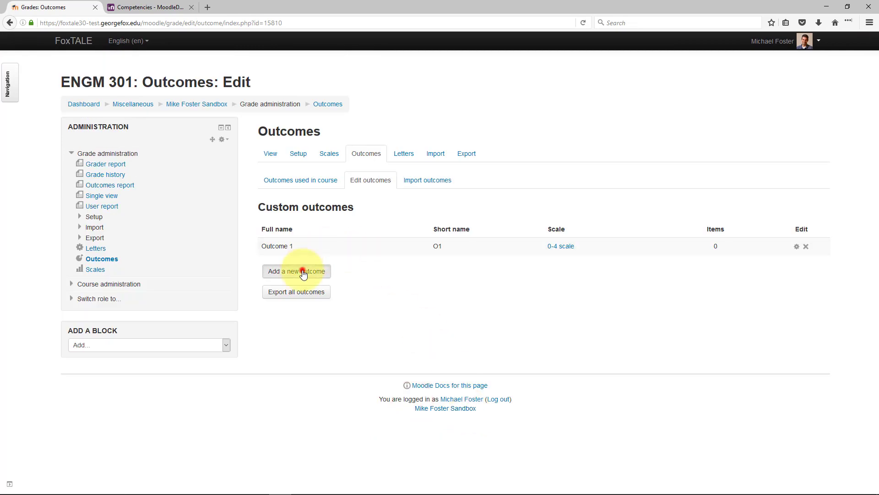
Add a second course outcome with full name "Outcome 2", short name "O2" and the 0-4 scale, and save it
click(303, 272)
click(390, 232)
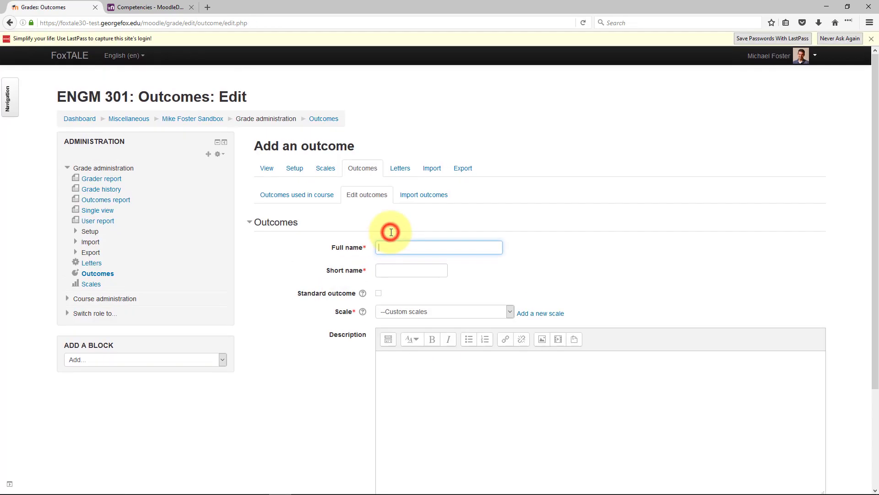
text(OutO2)
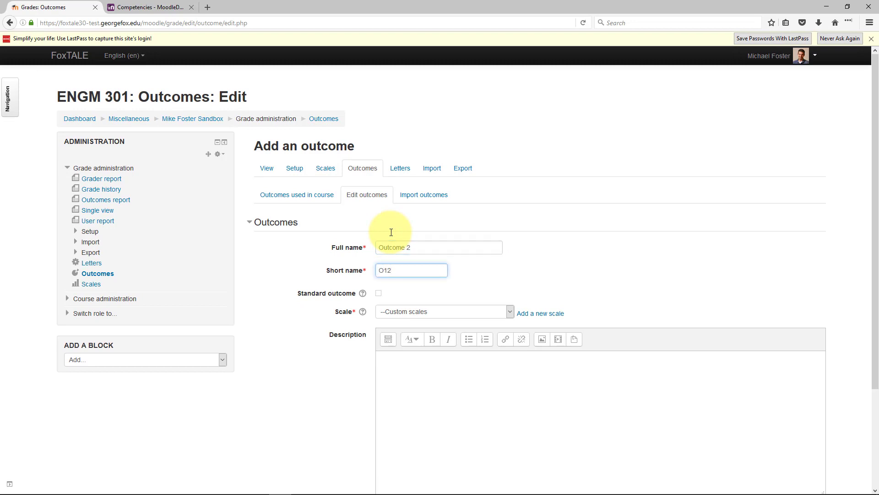
click(436, 311)
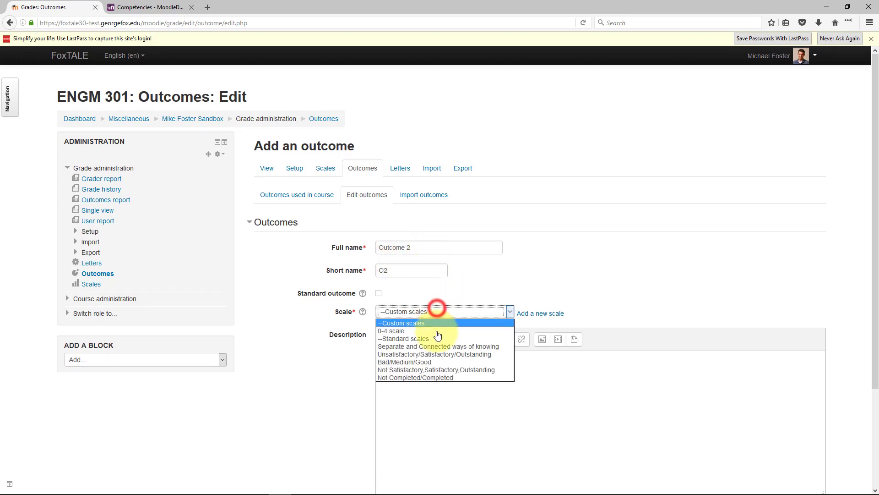
click(438, 331)
scroll(438, 332, down, 3)
click(411, 403)
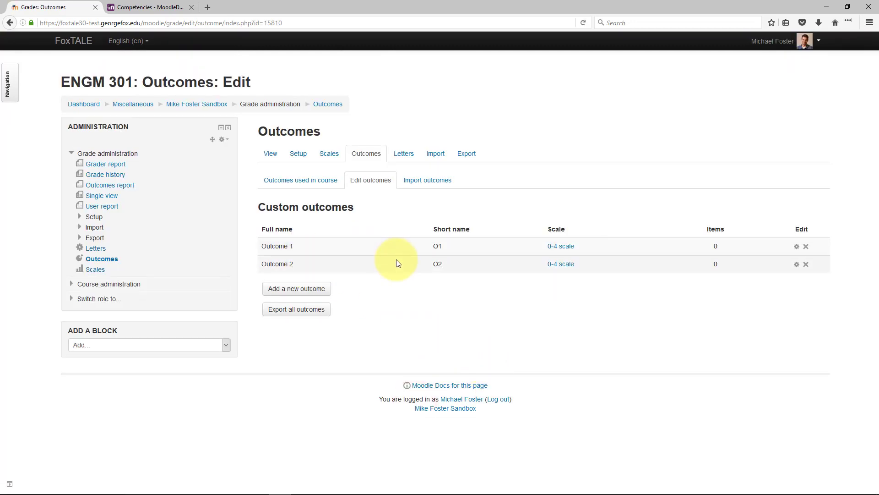
Check the outcomes used in the course, the custom outcomes list and the usage of the custom scale
click(305, 182)
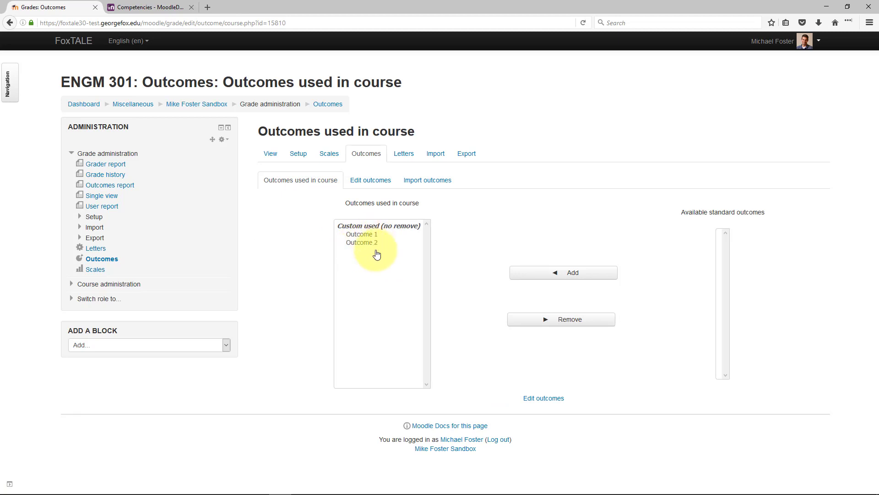
click(377, 181)
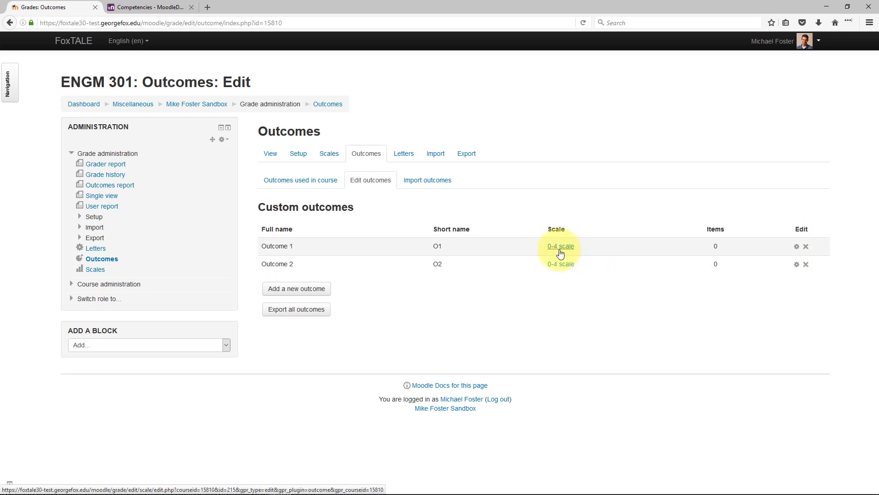
click(329, 153)
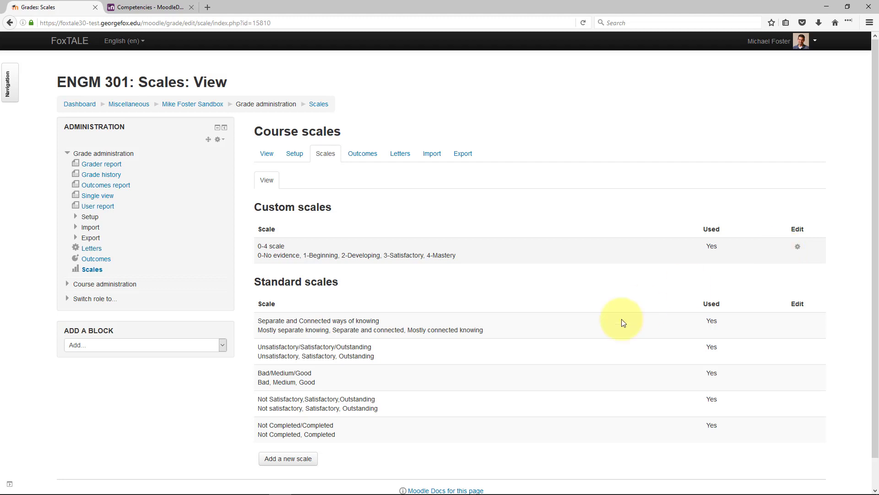
click(362, 154)
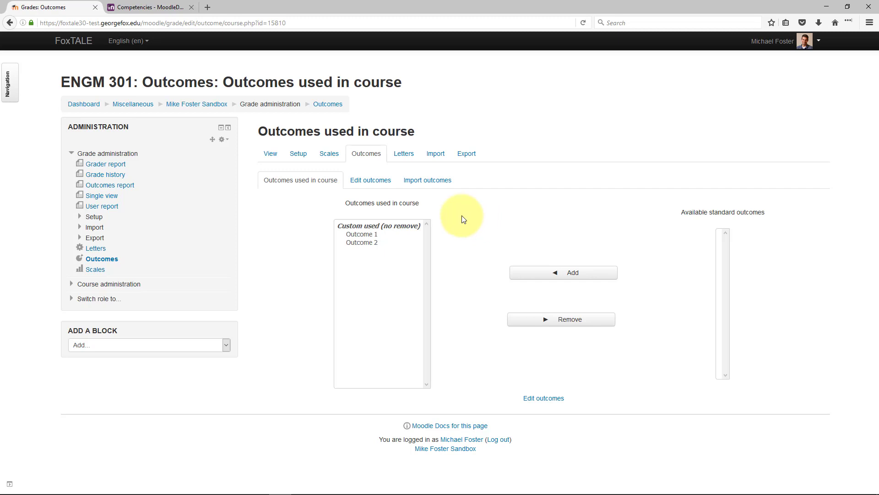
Add a new Assignment activity to Topic 1 of the course and name it "Quiz 2"
click(187, 105)
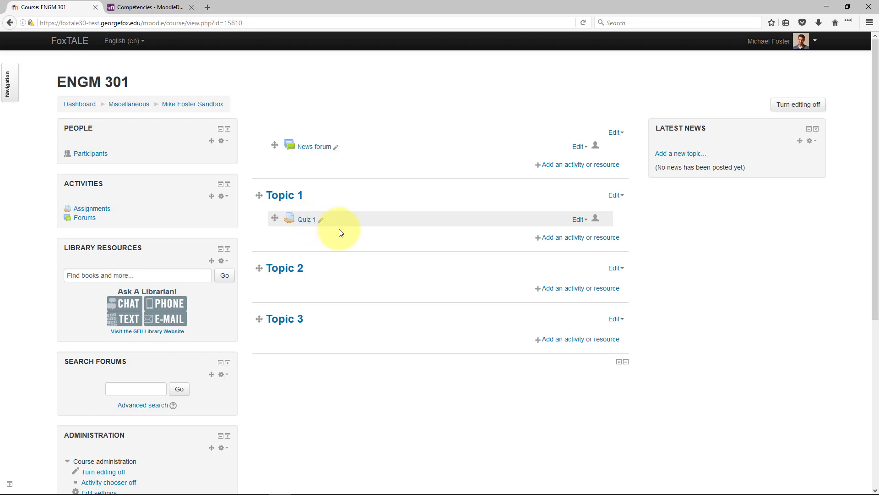
click(590, 238)
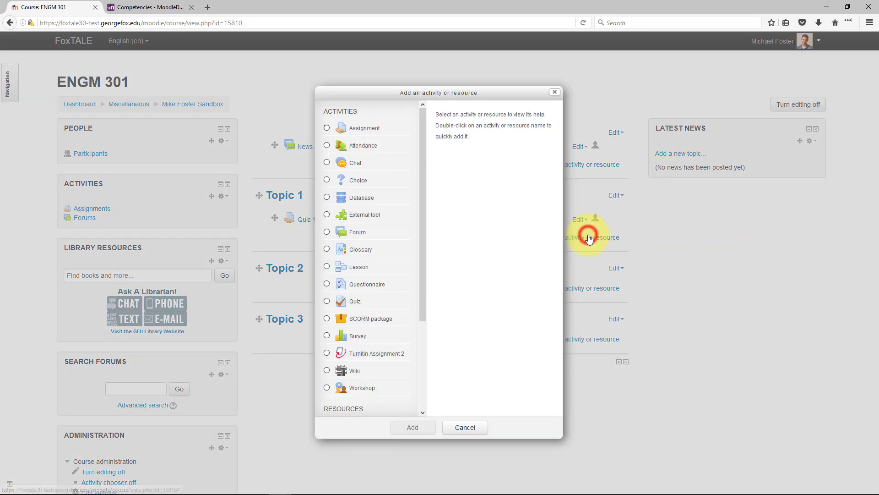
click(327, 129)
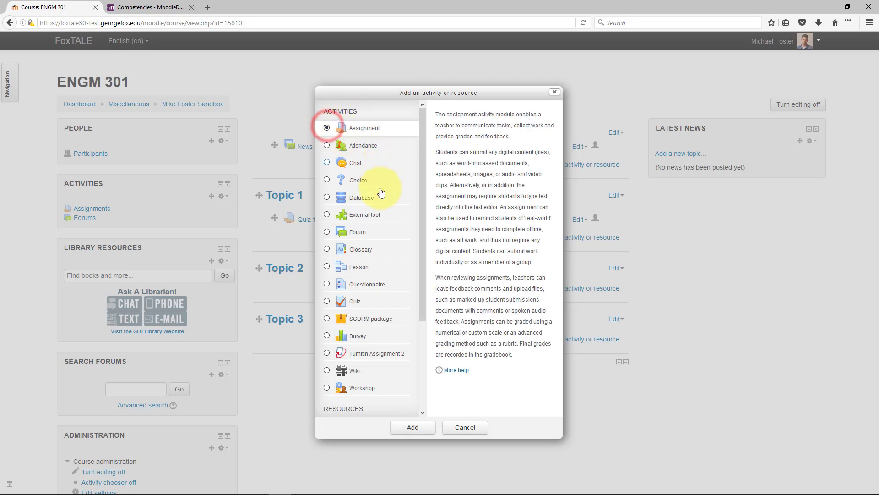
click(411, 428)
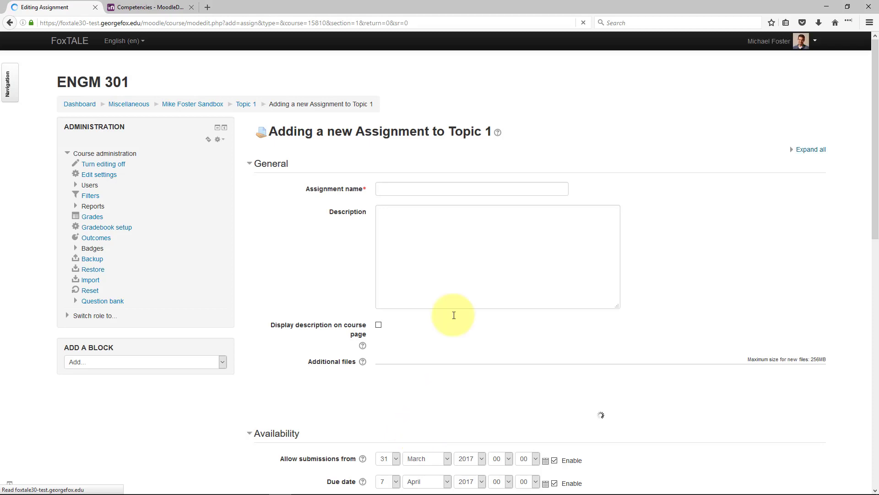
click(415, 186)
text(Q)
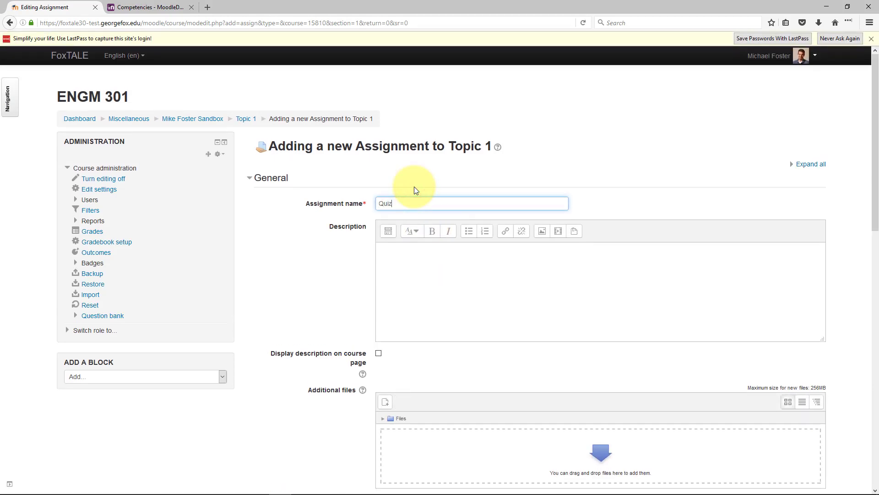
text(uiz)
click(419, 265)
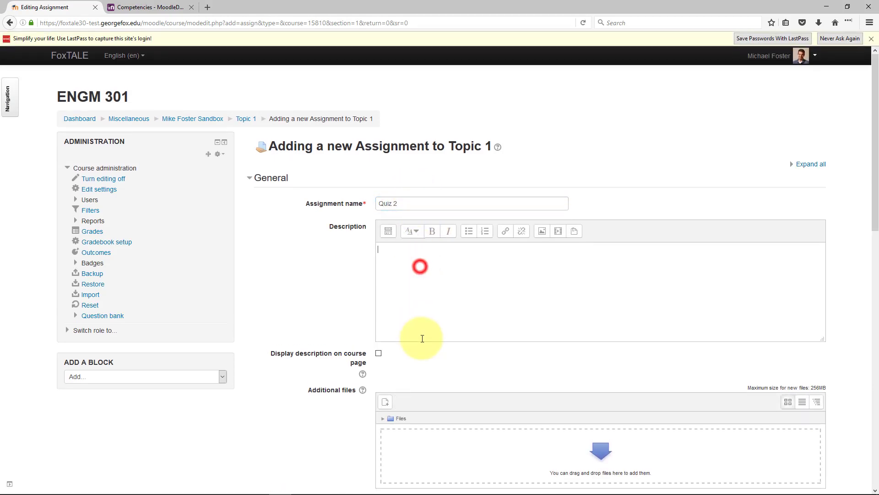
Disable the assignment's "Allow submissions from" date and due date
scroll(421, 338, down, 5)
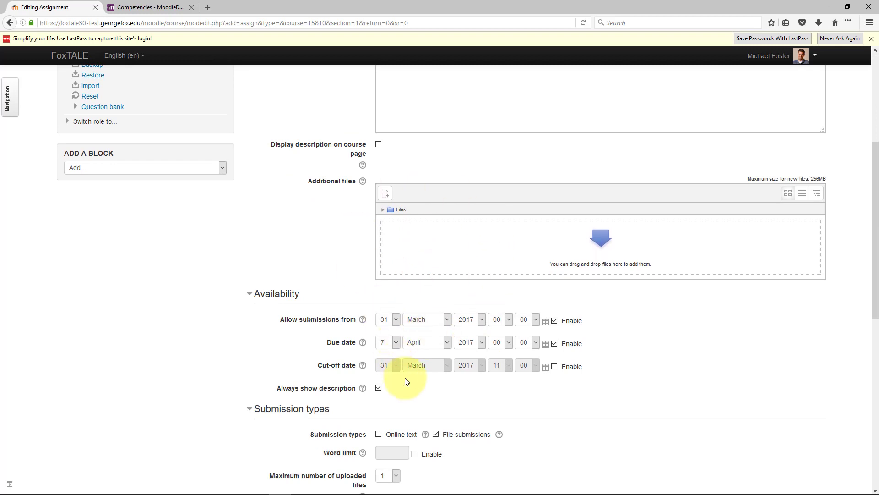
click(555, 320)
click(555, 344)
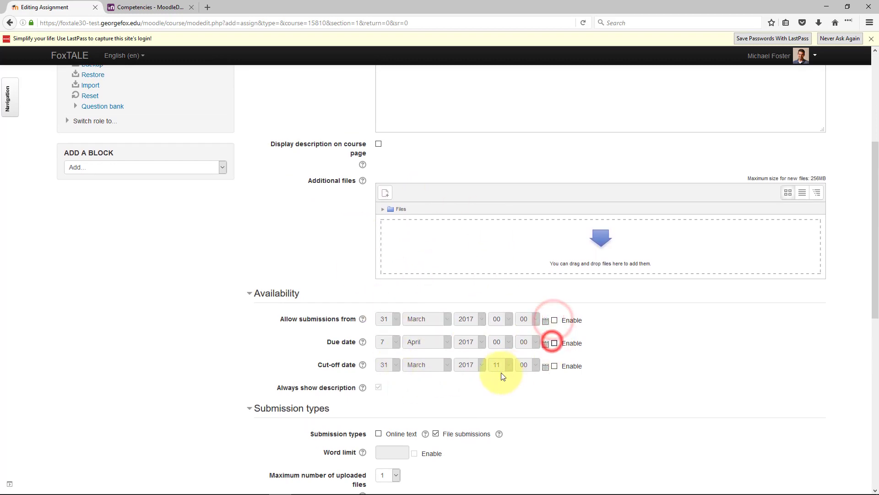
Review the new assignment's grade settings, including the grade type and maximum points, without changing them
scroll(502, 374, down, 4)
scroll(501, 373, down, 4)
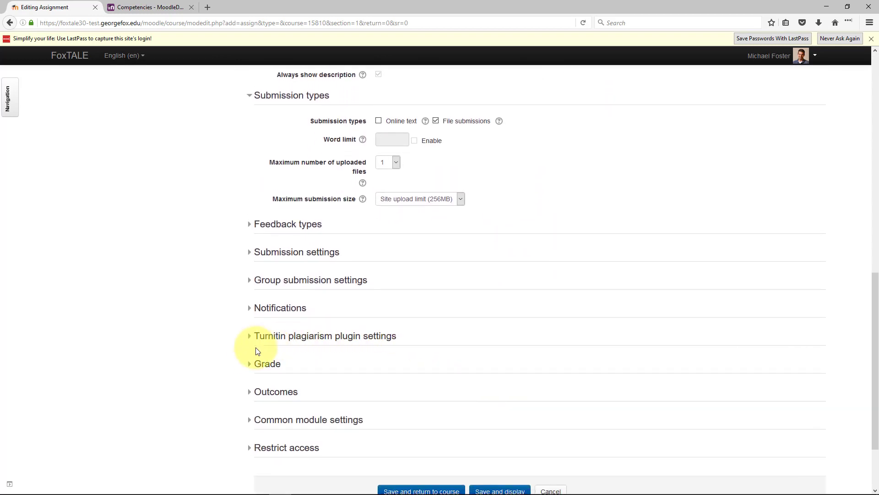
click(249, 365)
scroll(348, 357, down, 2)
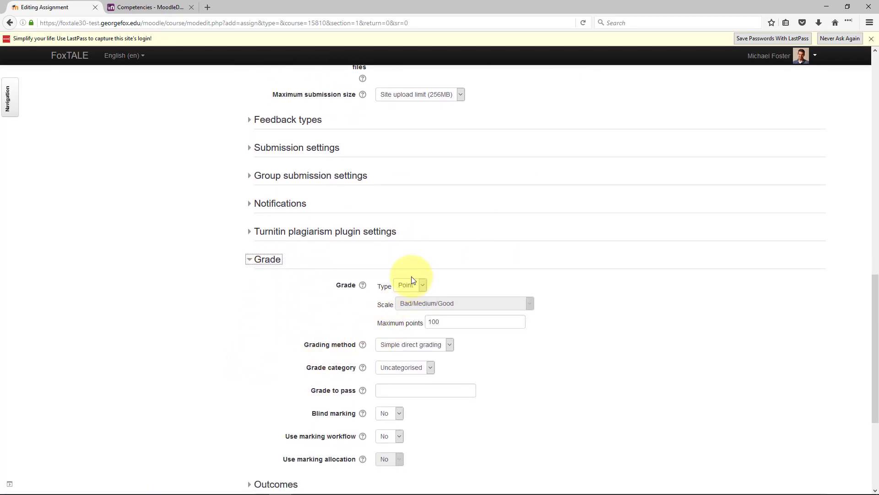
double_click(443, 322)
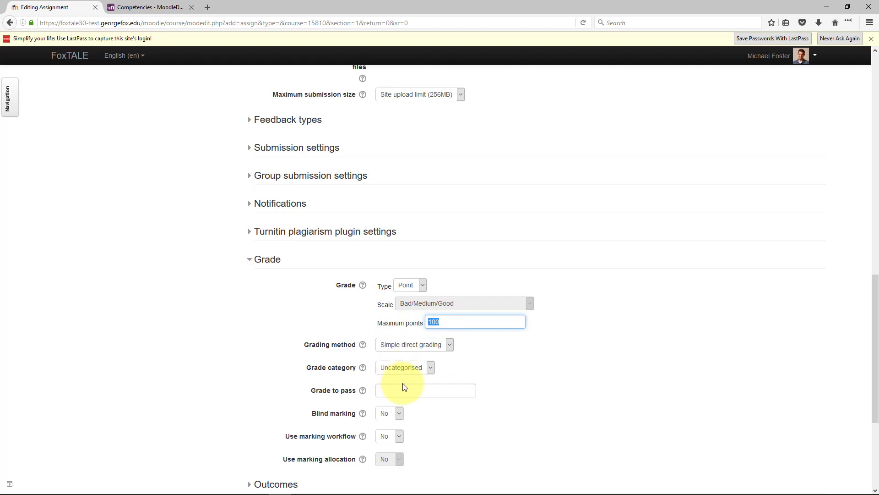
scroll(492, 381, down, 4)
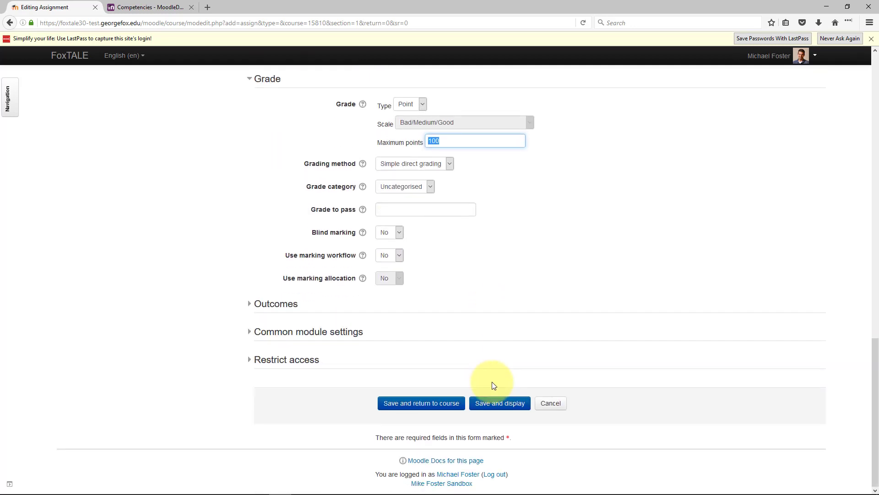
scroll(492, 380, up, 2)
scroll(492, 381, down, 2)
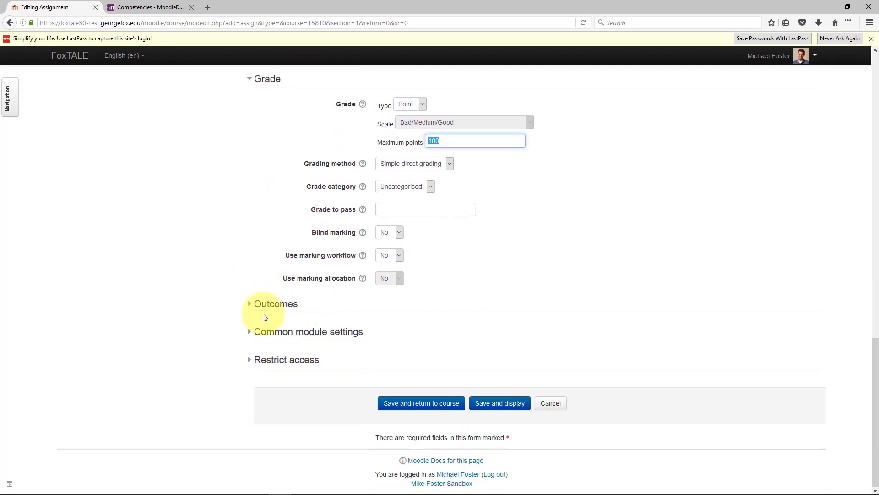
Link Outcome 1 and Outcome 2 to the assignment, and save and display it
click(249, 303)
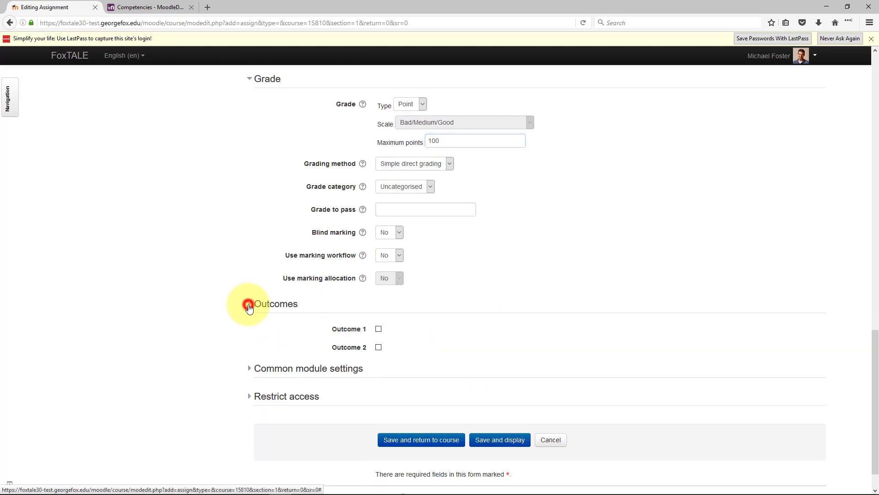
click(378, 330)
click(378, 347)
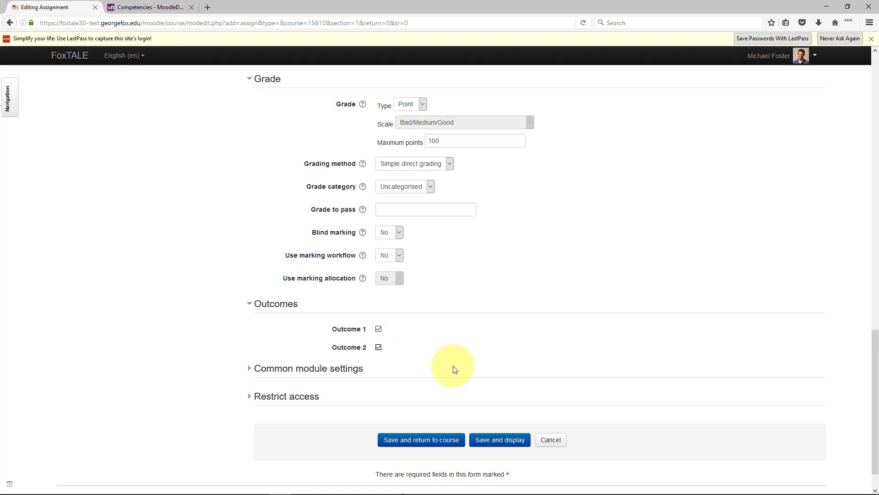
click(488, 445)
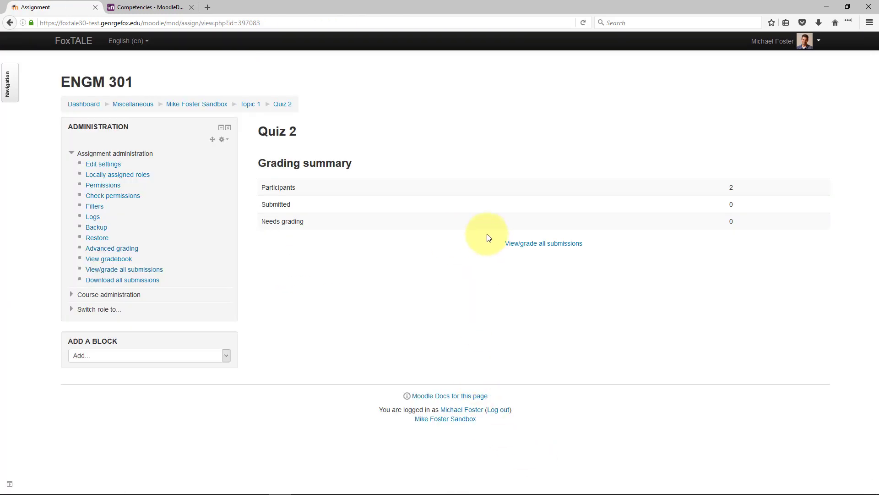
View all submissions of Quiz 2 for grading and enter a grade of 90 for the first student and 80 for the second
click(552, 244)
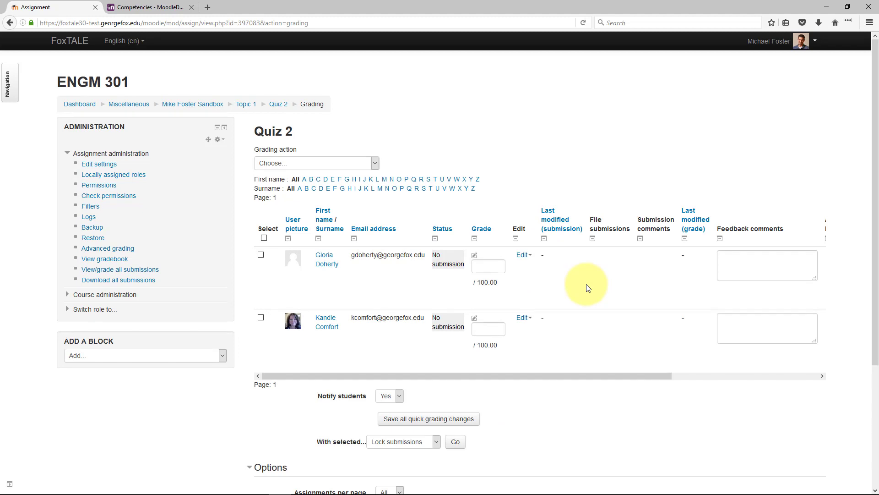
click(487, 265)
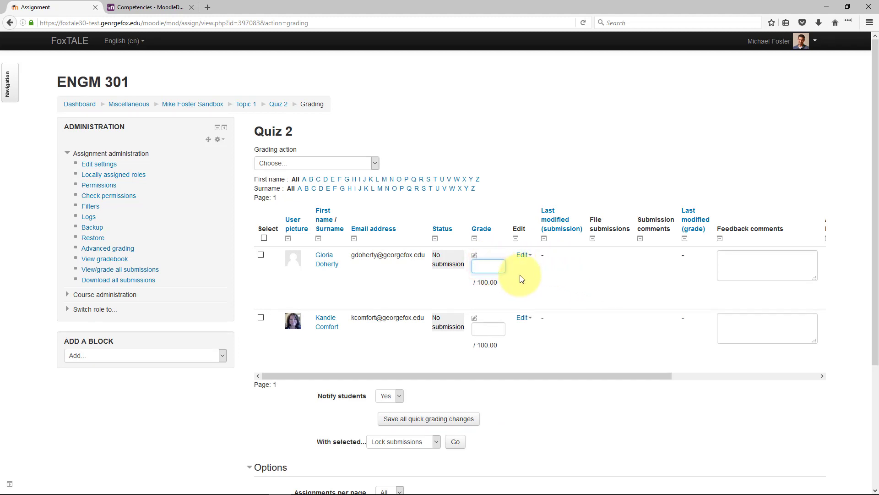
text(90)
click(499, 330)
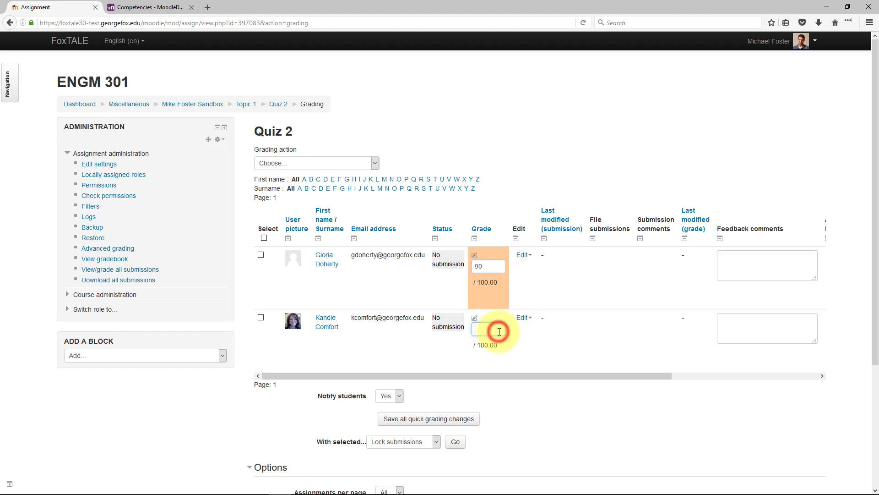
text(80)
click(564, 350)
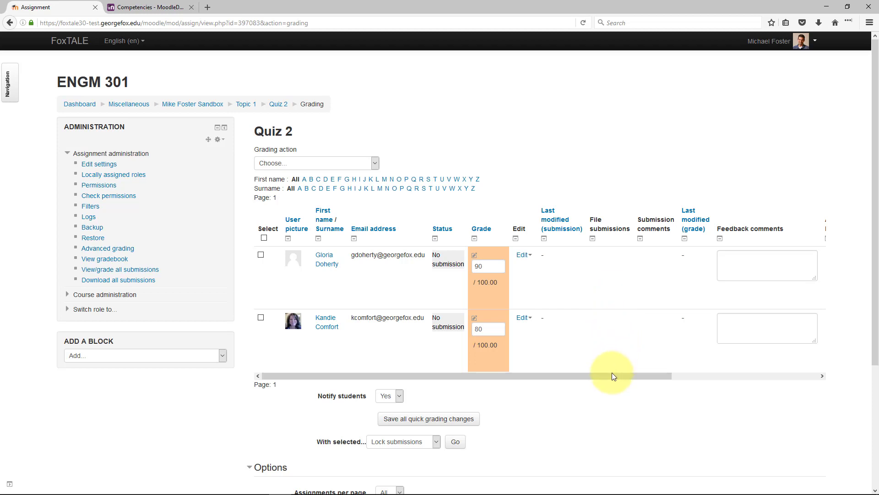
Rate the first student 3-Satisfactory on Outcome 1 and 2-Developing on Outcome 2
drag(612, 372, 776, 374)
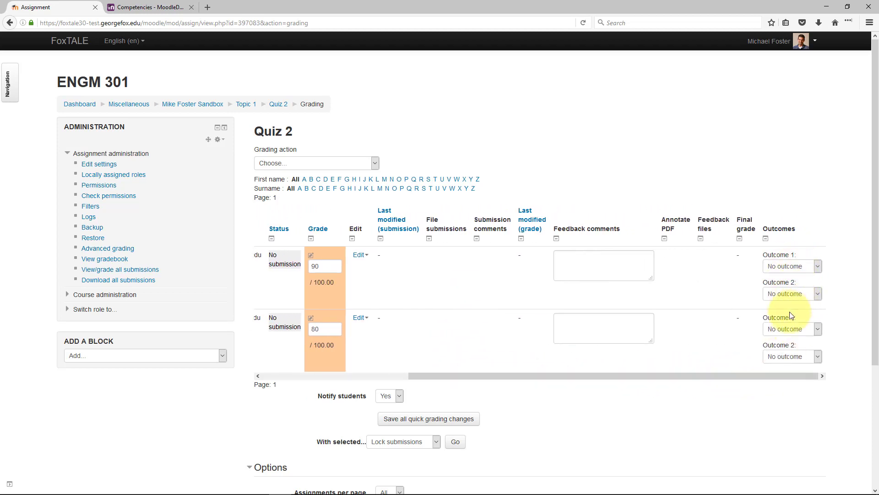
click(788, 266)
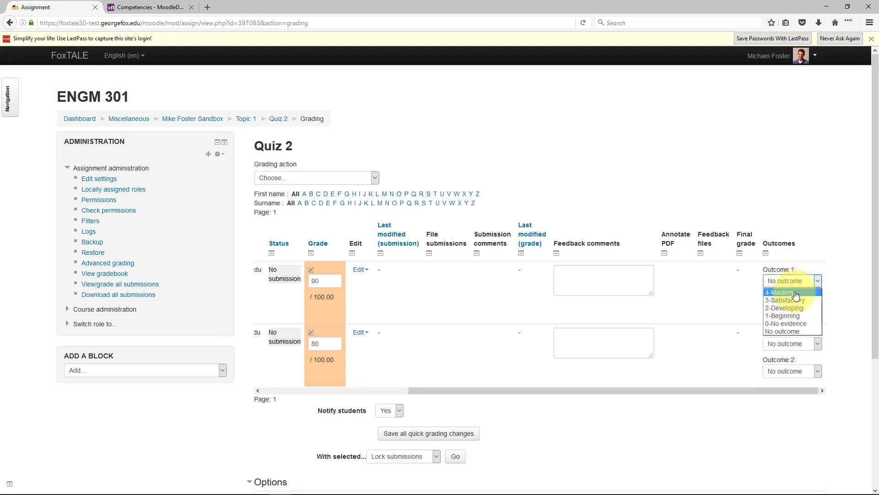
click(794, 301)
click(795, 309)
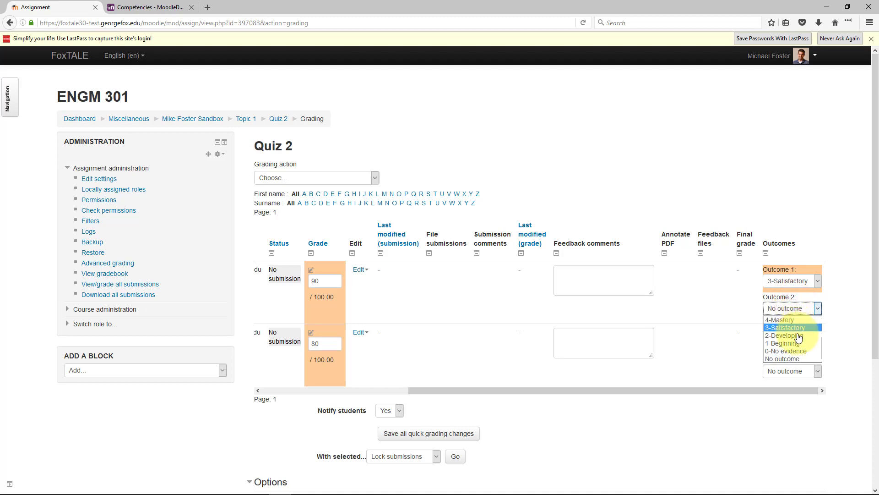
click(796, 335)
Rate the second student 4-Mastery on Outcome 1 and 2-Developing on Outcome 2
click(796, 348)
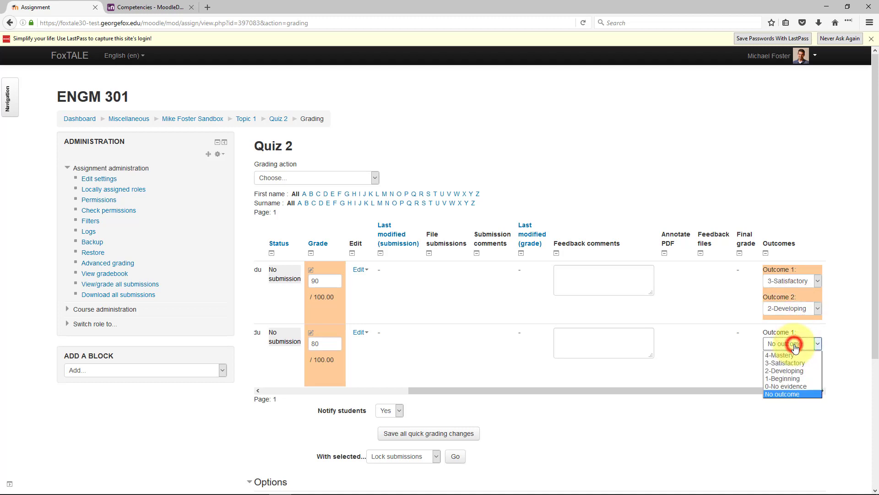
click(793, 352)
click(795, 370)
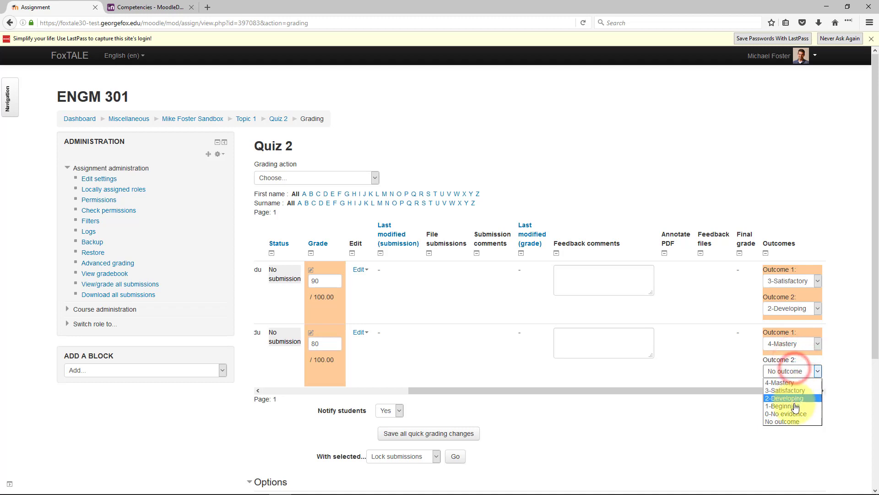
click(794, 398)
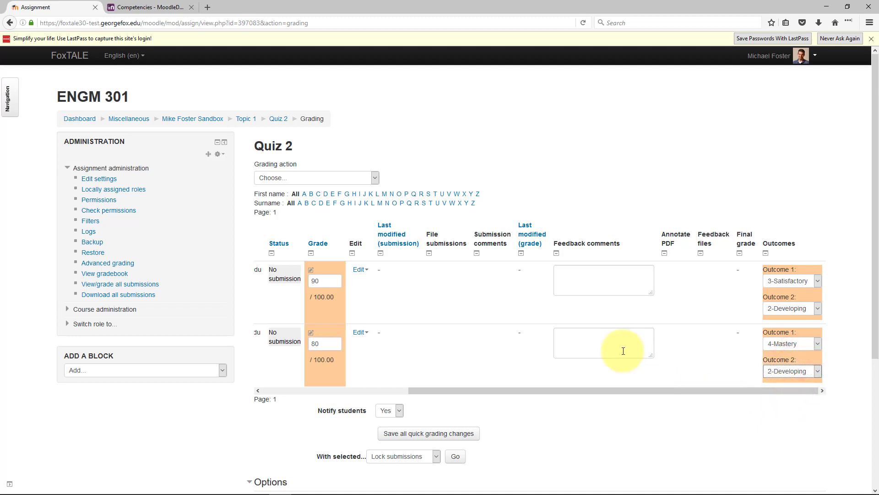
Save all quick grading changes for Quiz 2 and return to the grading table
drag(584, 390, 397, 380)
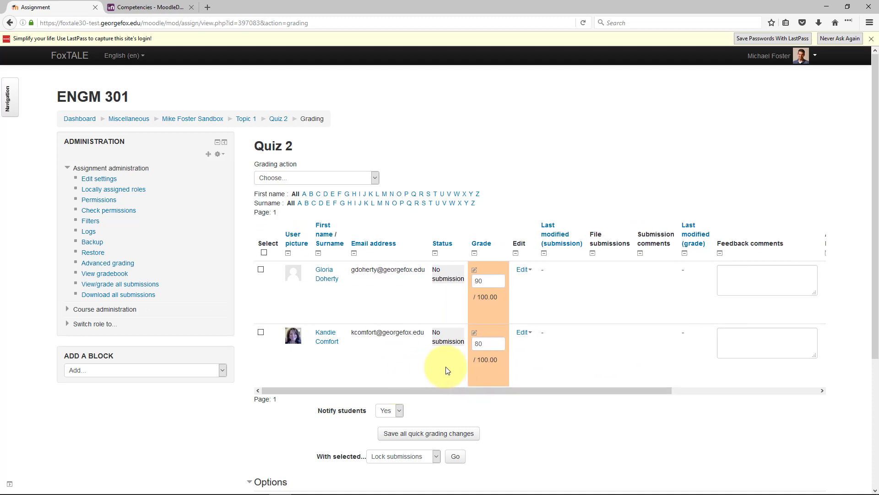
click(426, 434)
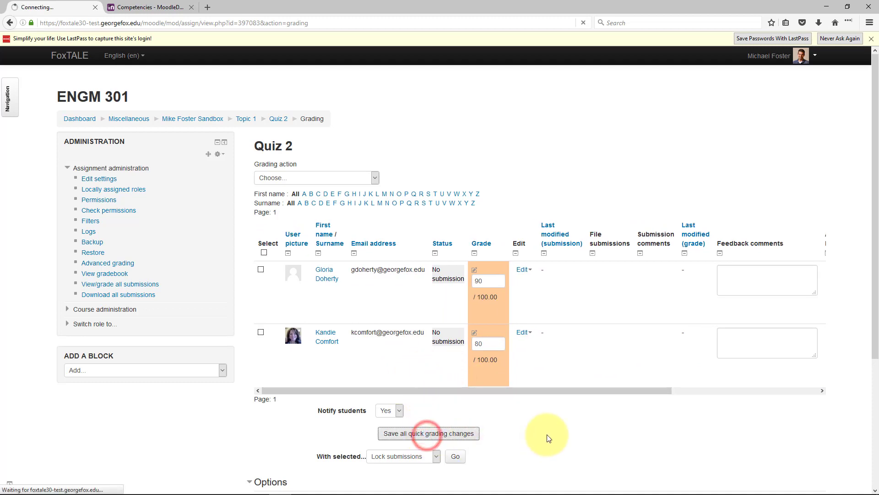
click(544, 201)
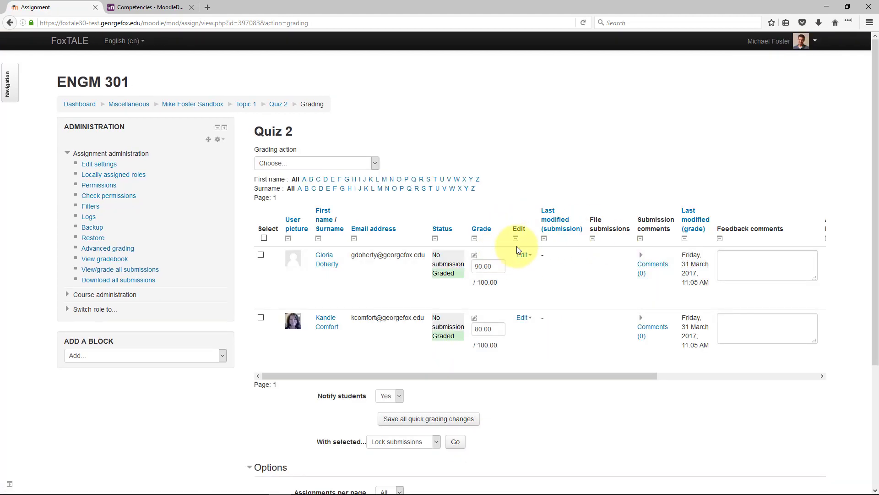
Open the first student's grade update form and review the grade, outcome ratings and feedback fields
click(524, 256)
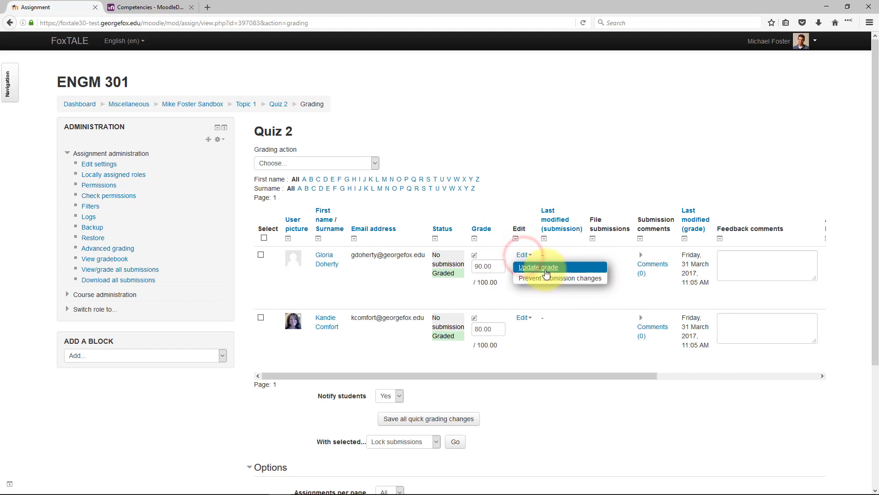
click(541, 267)
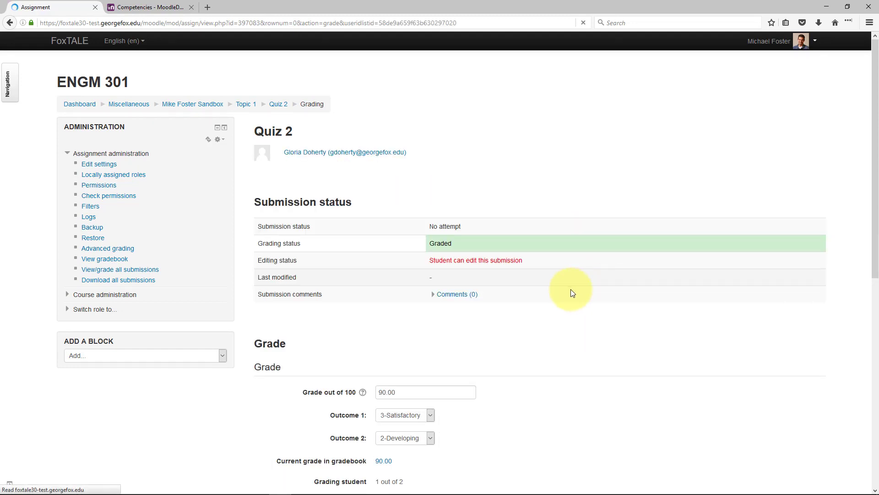
scroll(474, 317, down, 3)
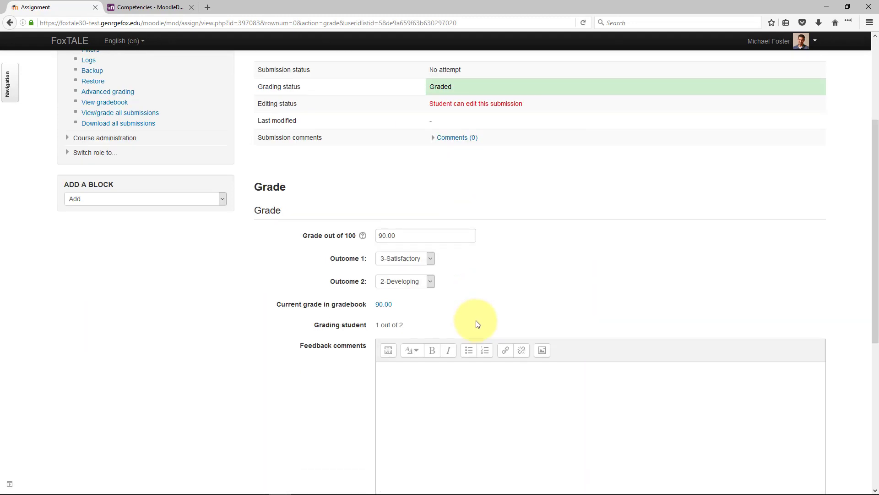
scroll(478, 324, down, 2)
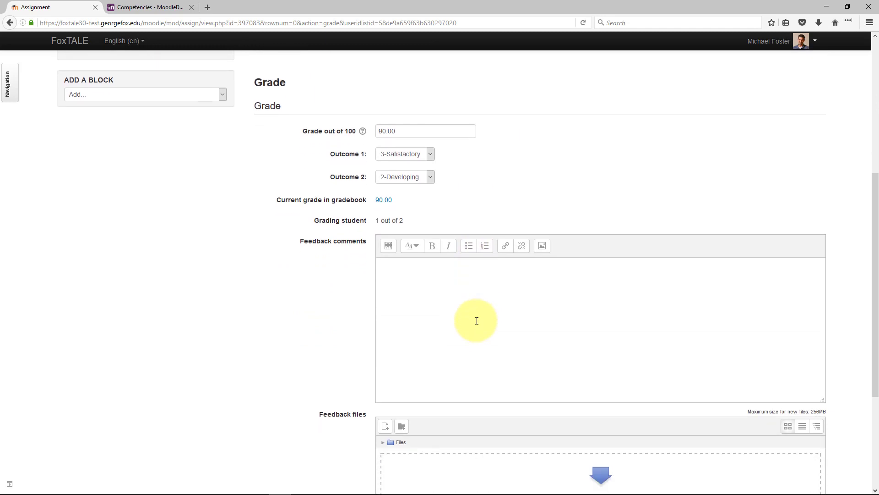
scroll(476, 320, down, 3)
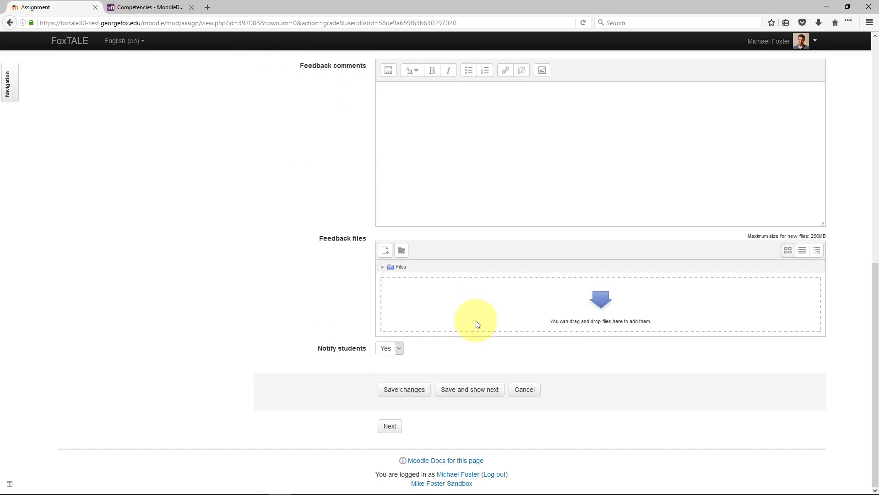
scroll(476, 320, up, 5)
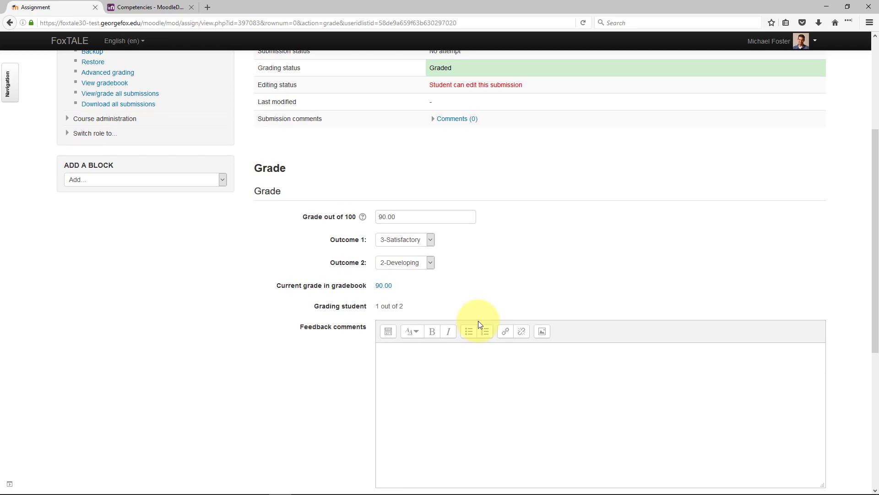
Review the rest of the first student's grading form and the second student's form, then cancel back to the grading table
scroll(478, 323, down, 4)
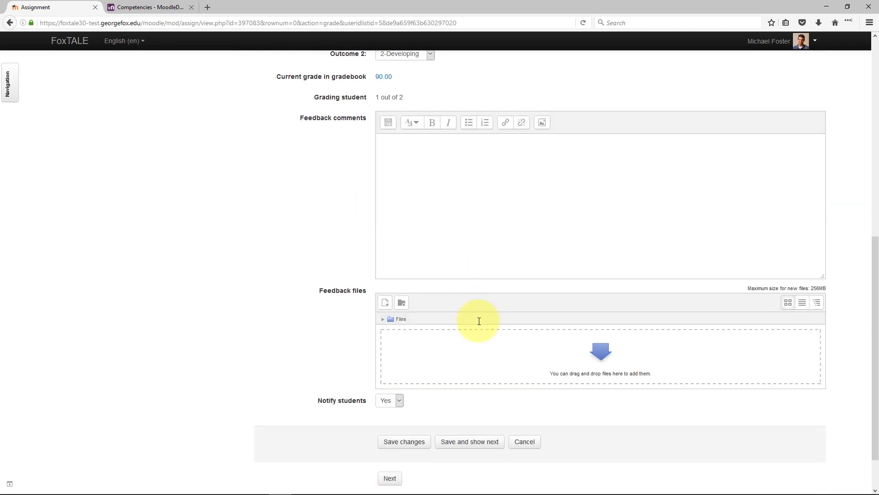
scroll(448, 402, down, 1)
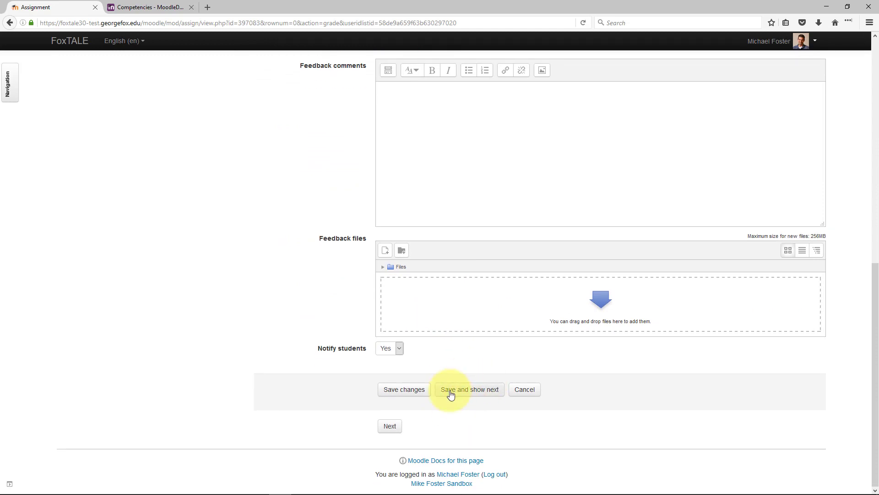
click(390, 425)
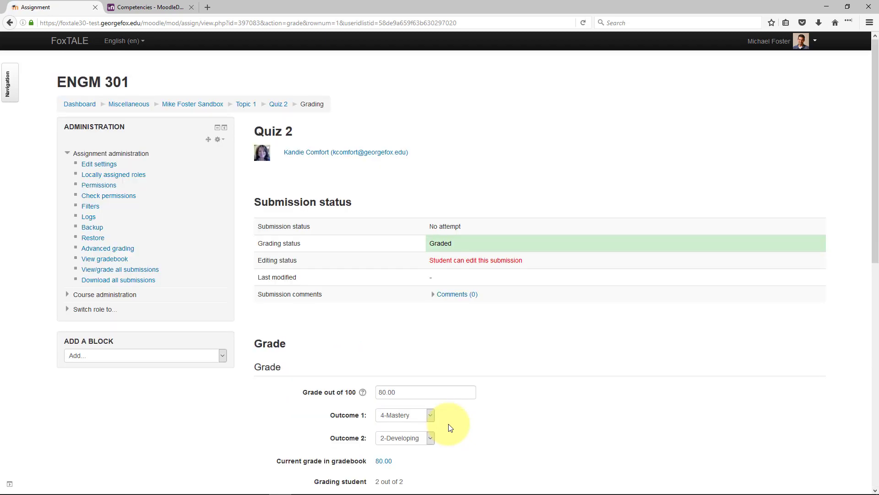
scroll(464, 392, down, 10)
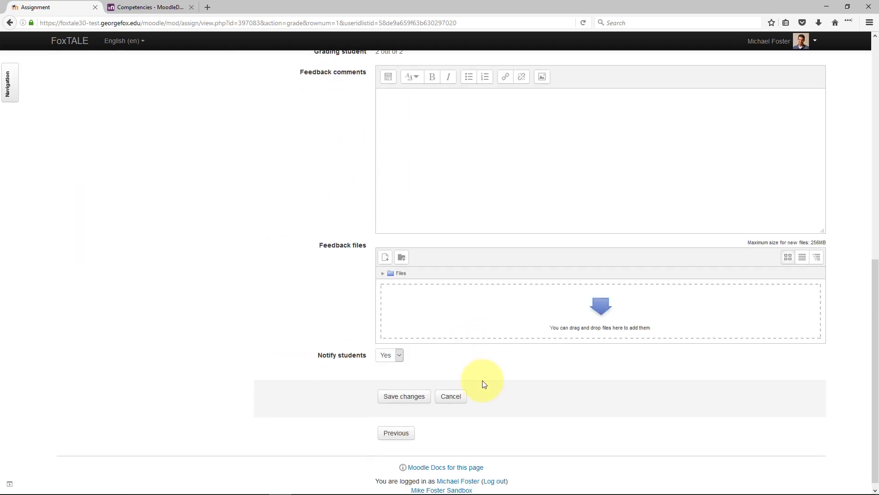
click(460, 390)
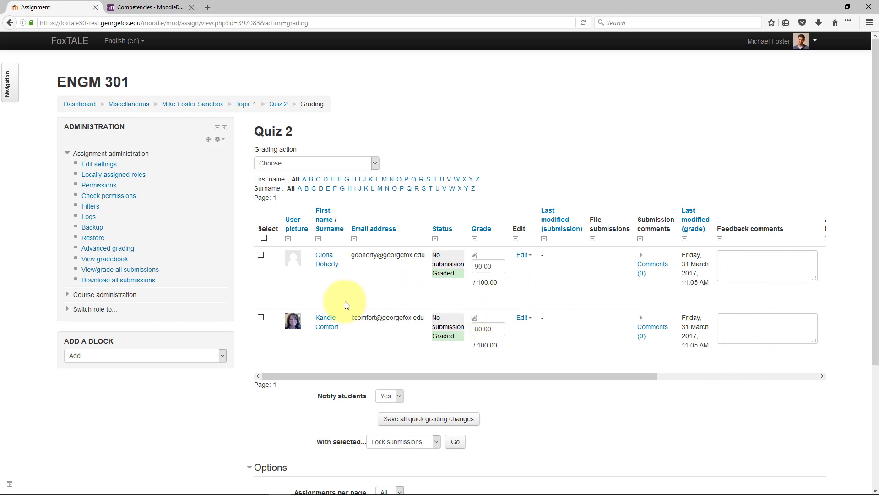
Go from the assignment to the course gradebook setup and start a new outcome item
click(107, 258)
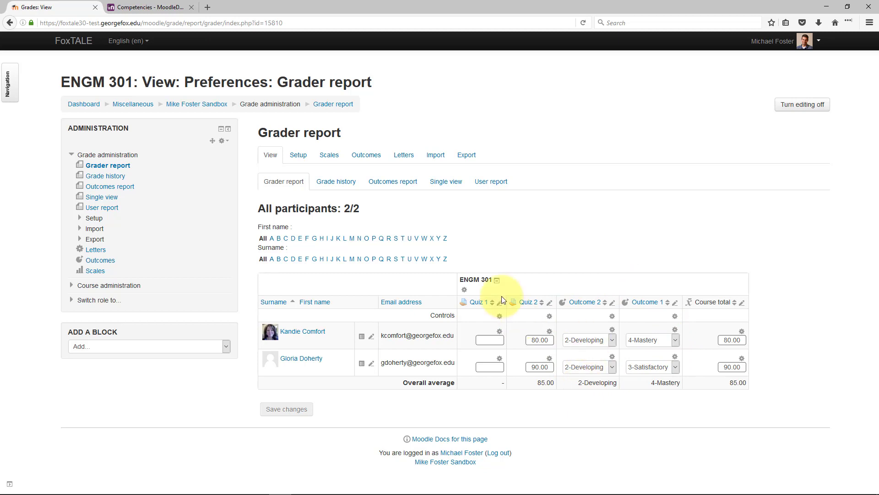
click(298, 154)
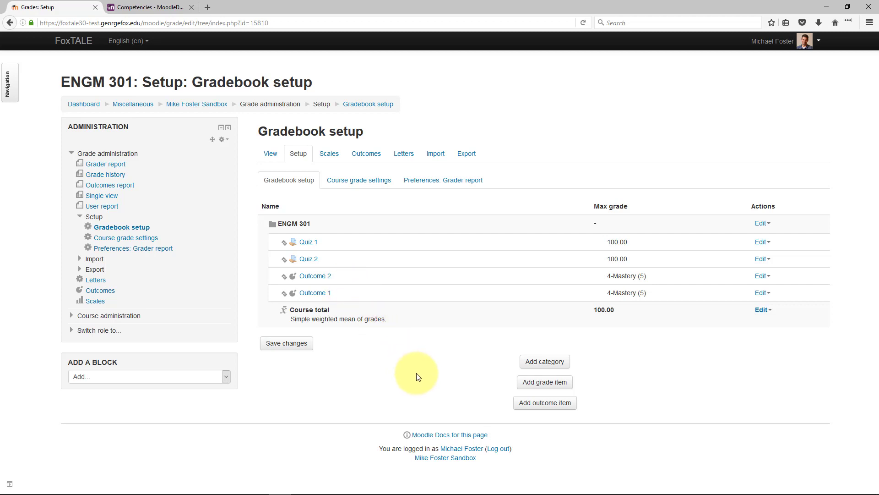
click(545, 404)
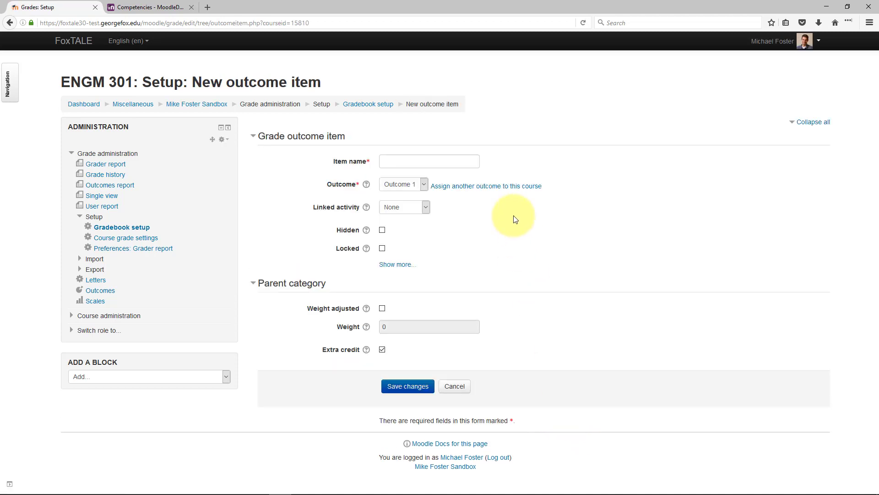
Name the new outcome item Quiz 3
click(408, 163)
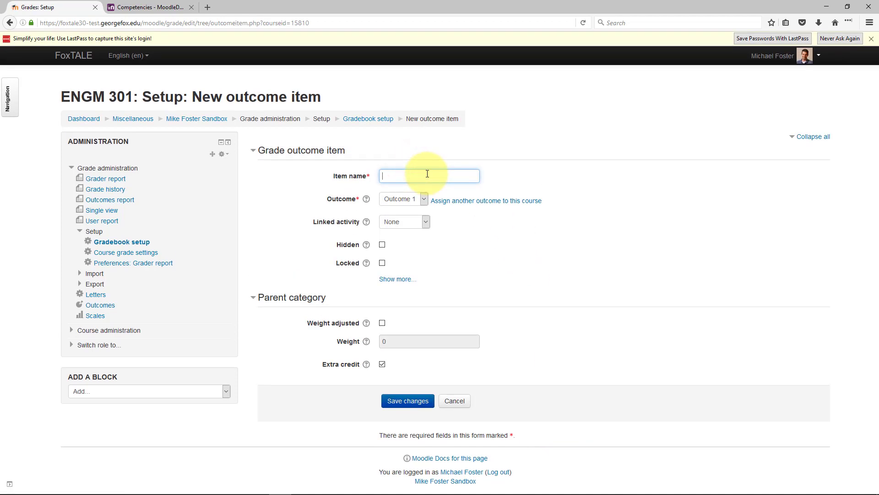
text(O)
text(Q)
text(uiz)
text( 3)
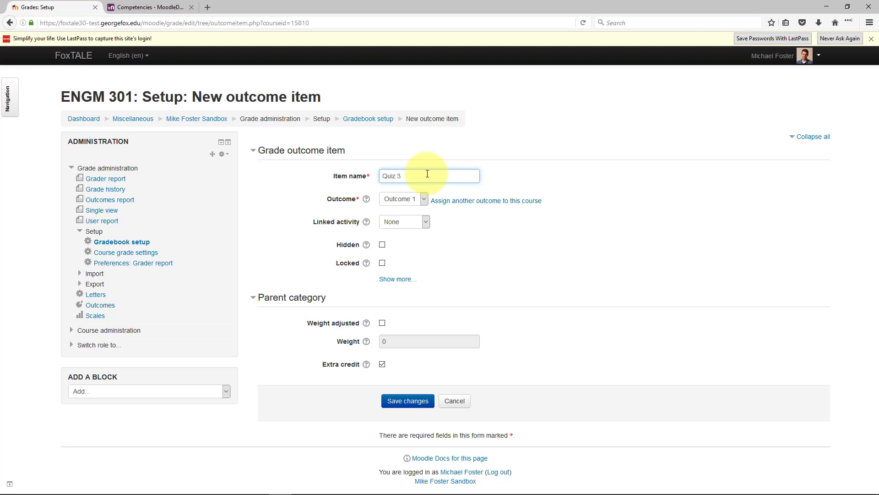
Assign Outcome 2 to the Quiz 3 item, turn off extra credit and save the changes
click(424, 199)
click(408, 216)
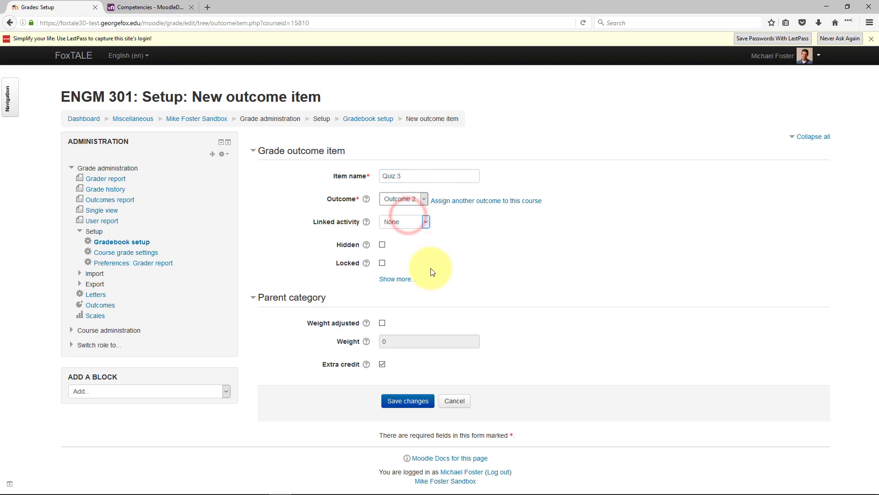
click(382, 364)
click(407, 402)
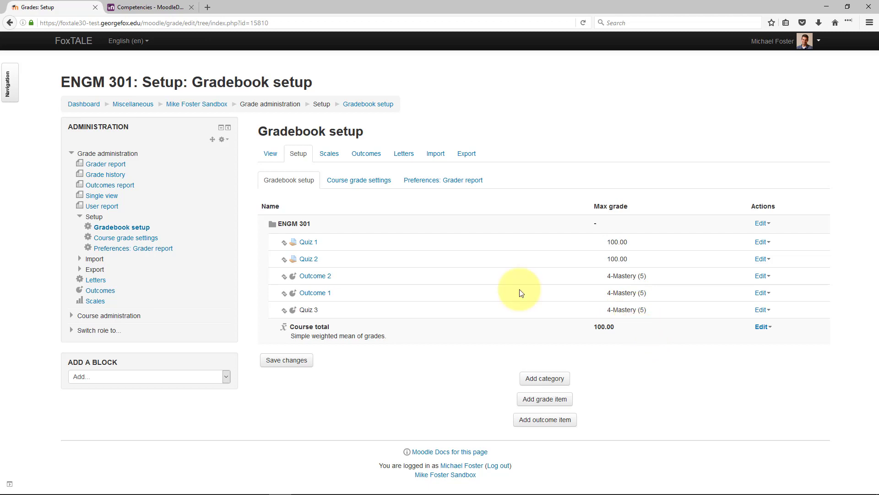
Open the grader report and bring up the Quiz 3 grade item in single view
click(270, 159)
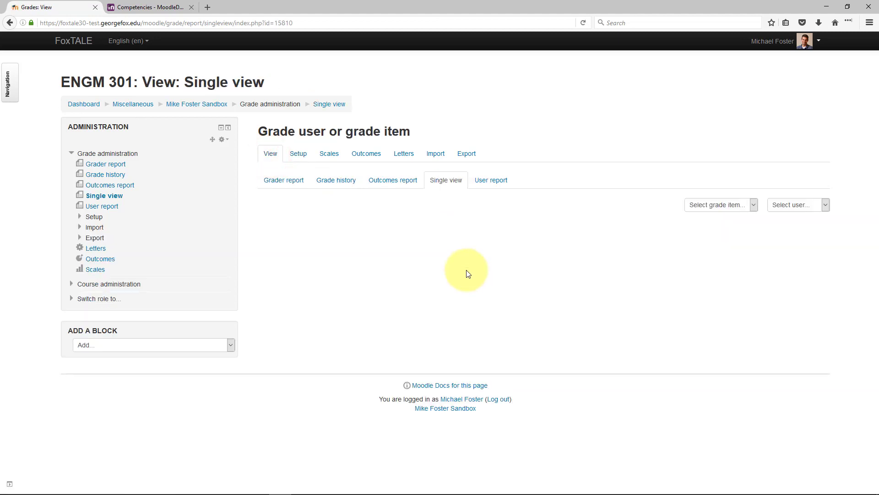
click(284, 180)
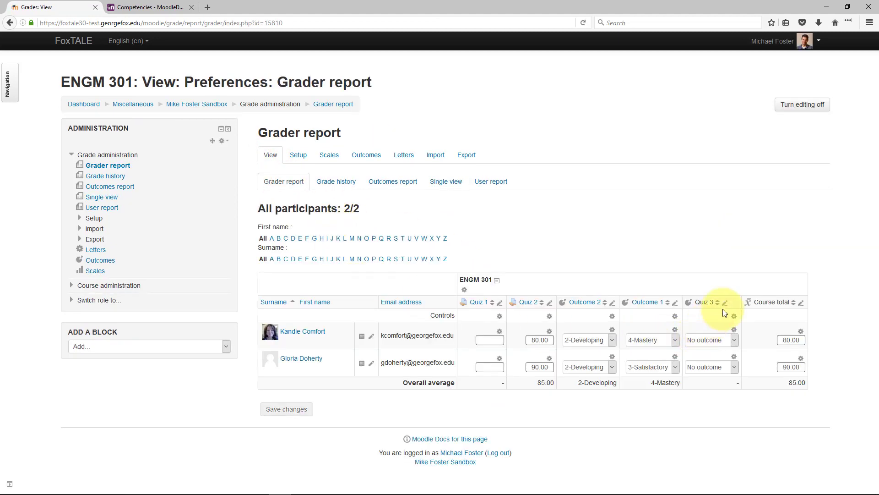
click(727, 304)
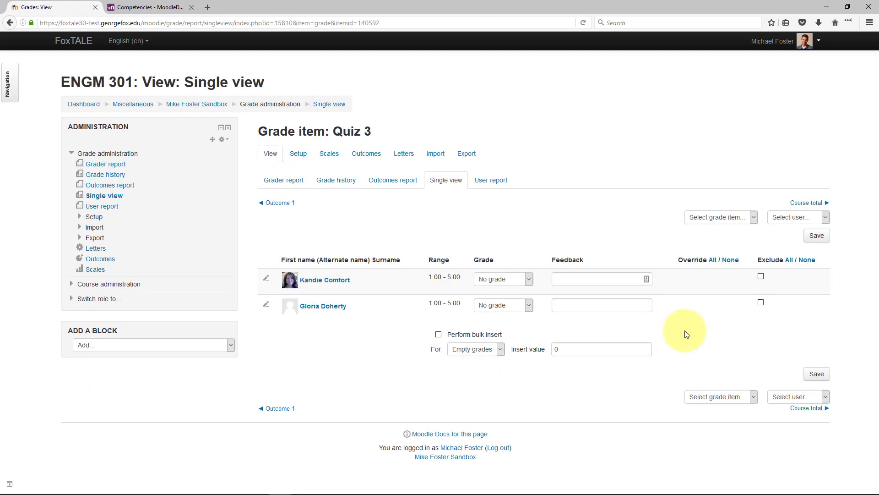
Examine the grade choices and bulk insert options for Quiz 3 without applying any, and return to the grader report
click(494, 279)
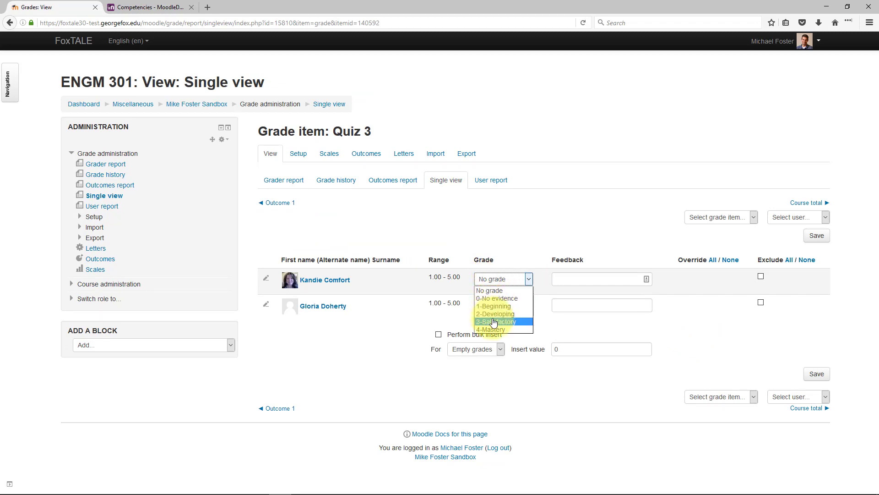
click(431, 314)
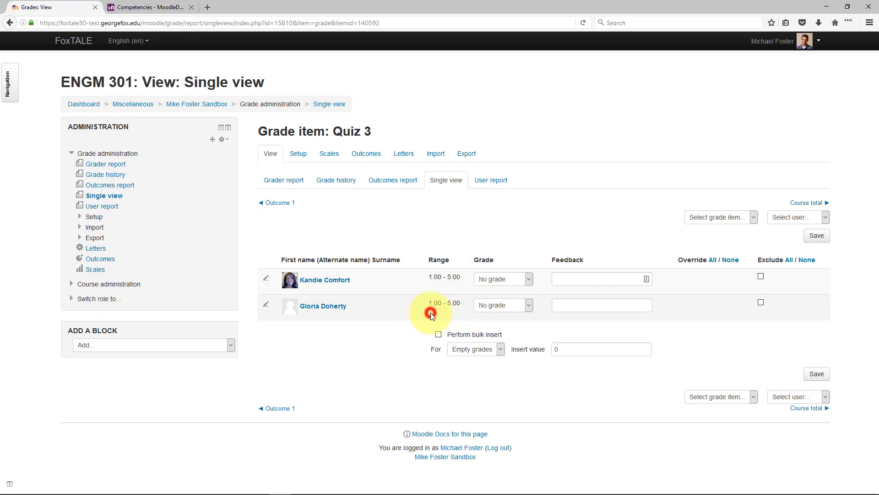
click(438, 335)
click(467, 349)
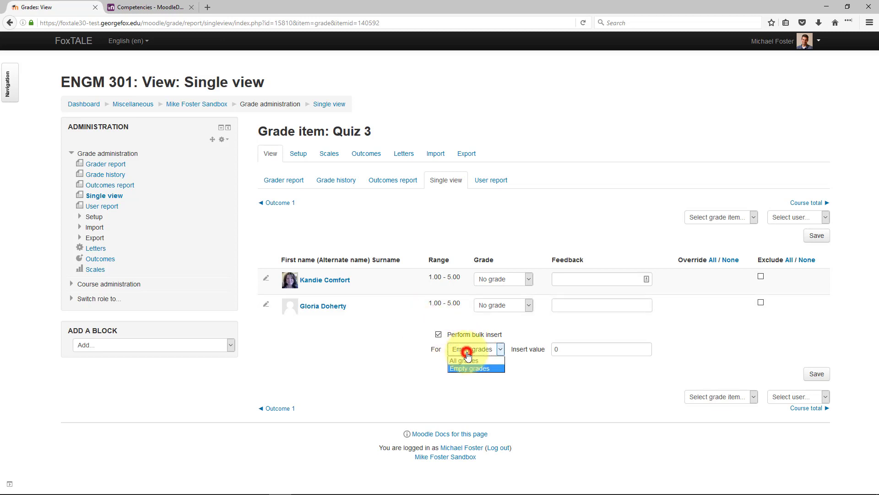
click(469, 383)
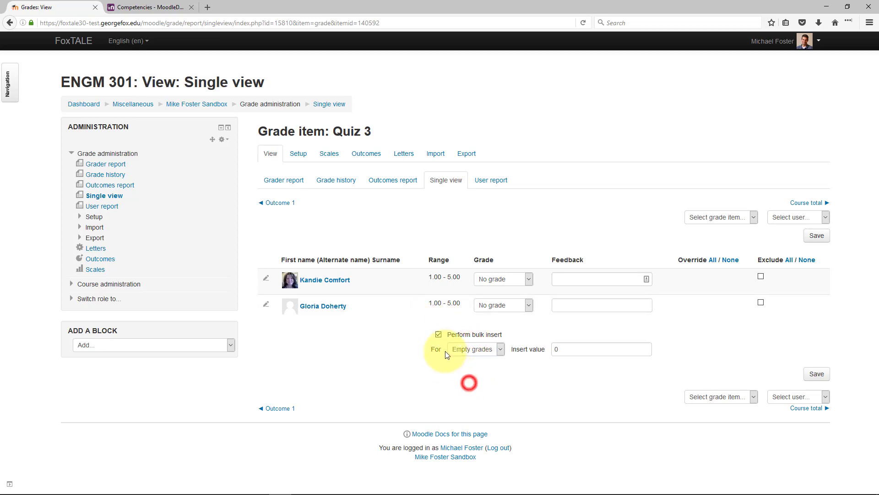
click(438, 334)
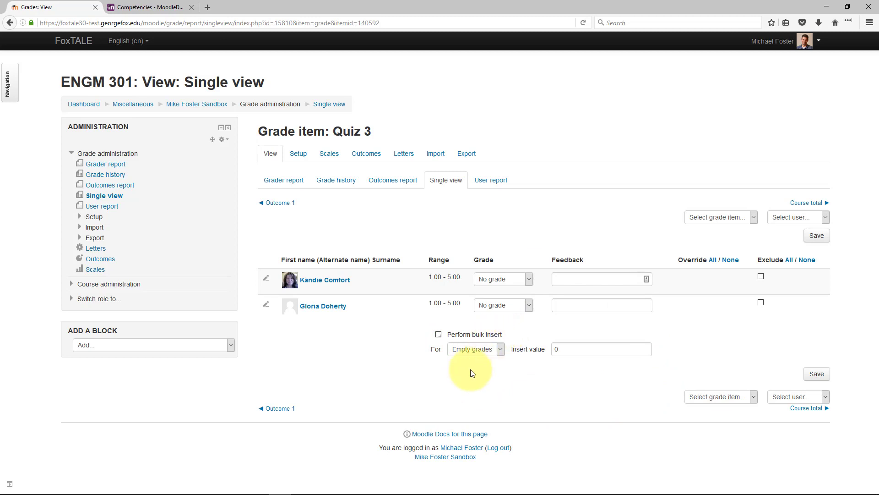
click(479, 390)
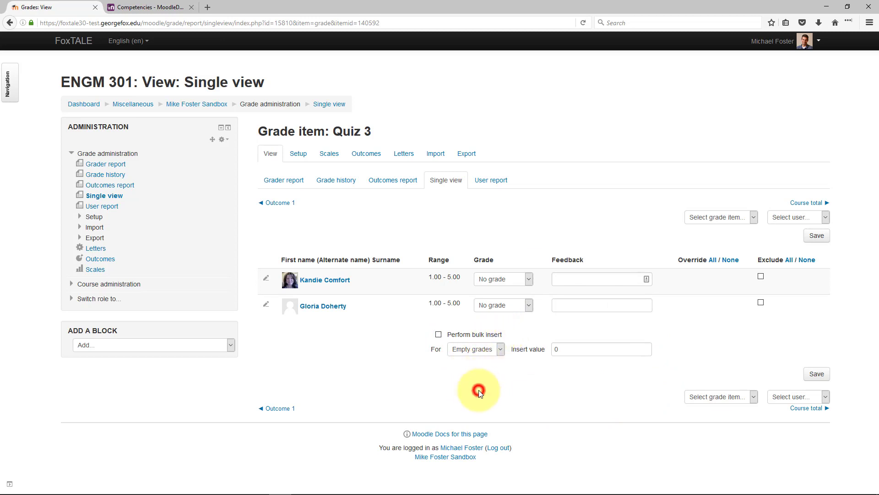
click(284, 179)
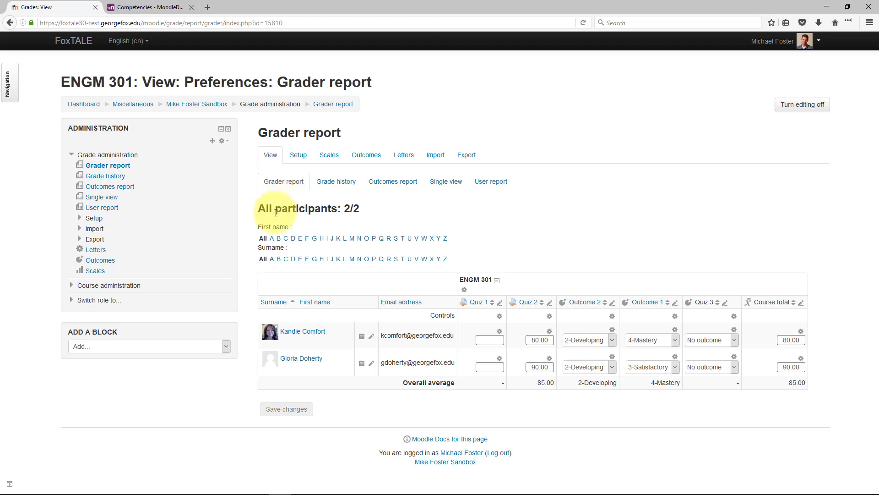
Switch to the Moodle Docs Competencies page and read through its setup, course competencies, activity competencies and backup sections
click(171, 7)
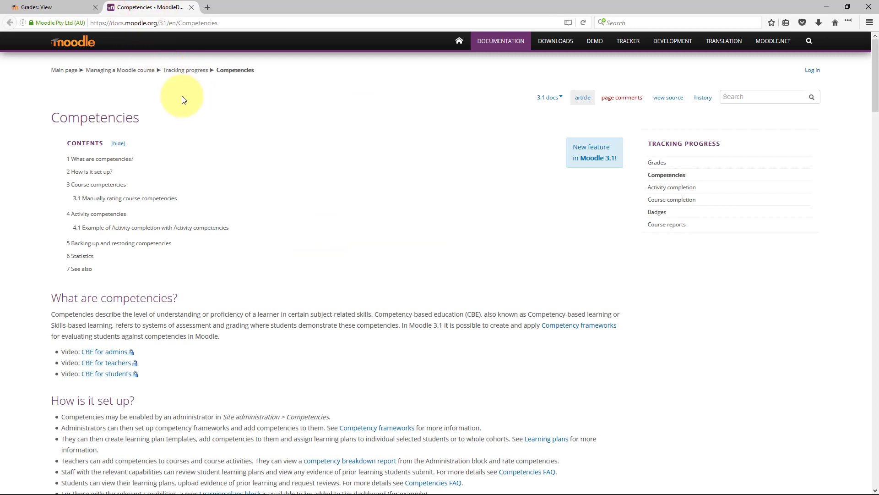
drag(52, 118, 142, 128)
click(144, 127)
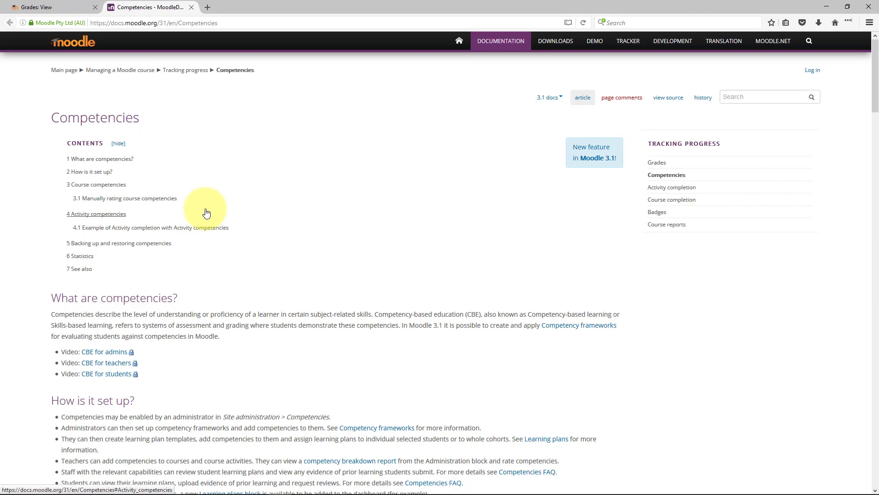
scroll(206, 213, down, 6)
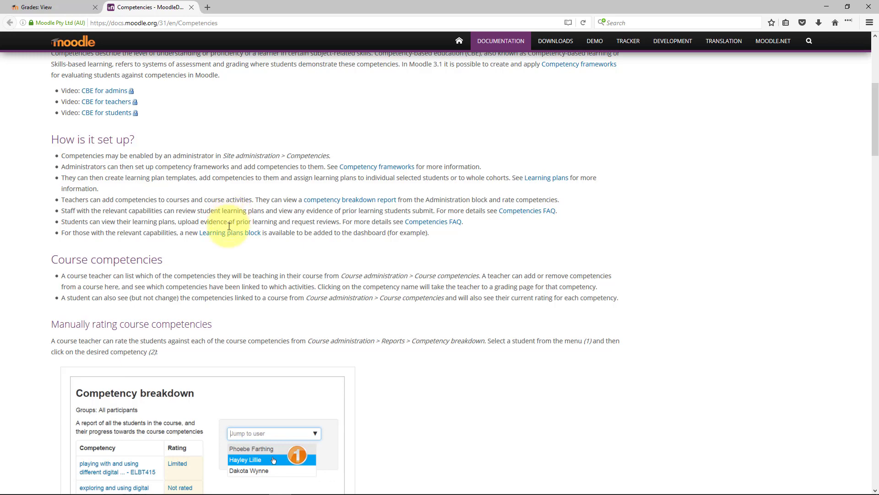
scroll(230, 227, down, 5)
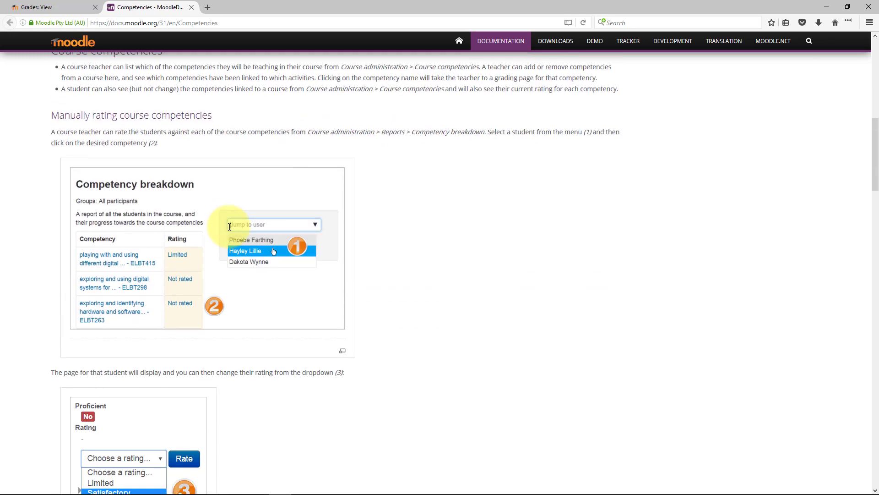
scroll(230, 229, down, 7)
scroll(230, 229, down, 3)
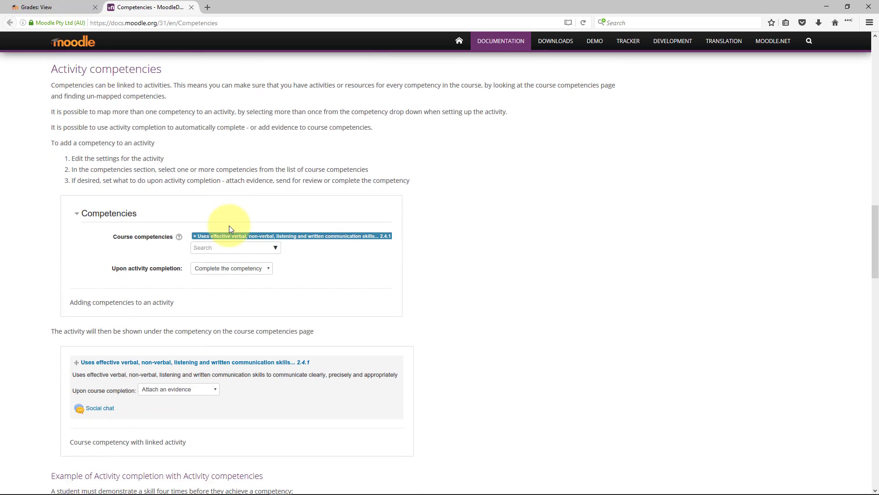
scroll(230, 229, down, 7)
scroll(231, 229, down, 4)
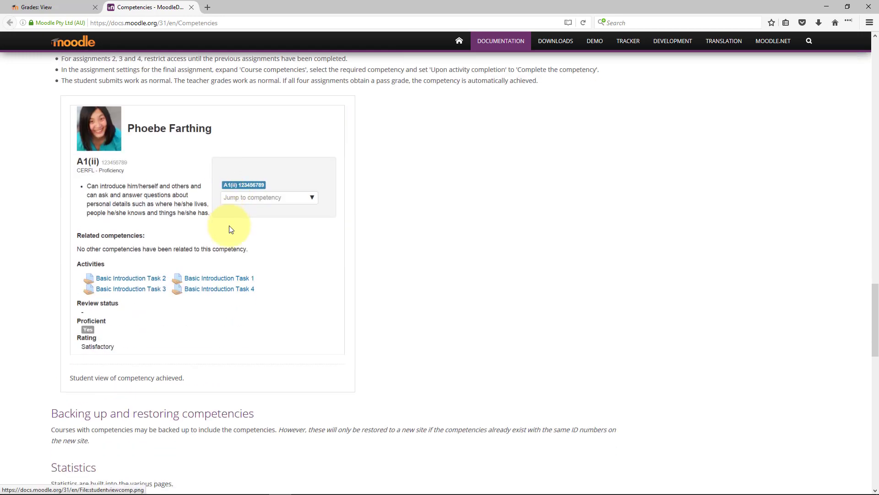
scroll(243, 270, down, 1)
scroll(245, 273, down, 12)
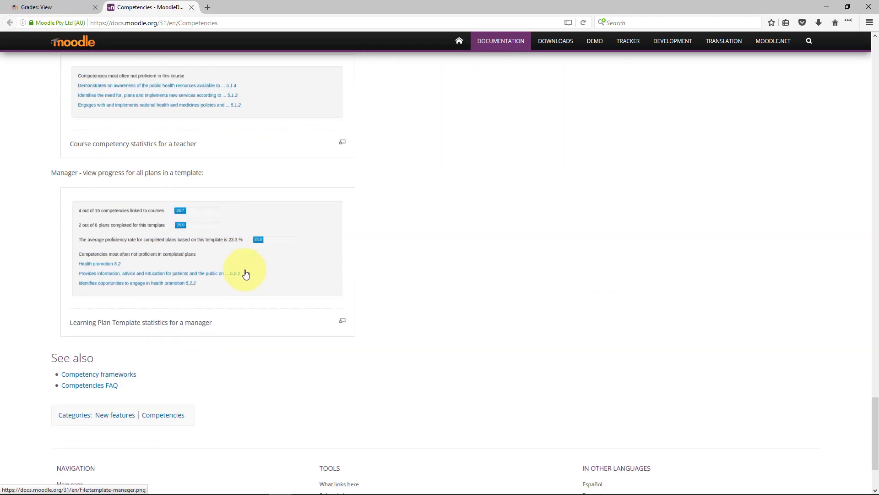
scroll(246, 273, down, 3)
Examine the Statistics examples for student, teacher and manager views on the Competencies page
scroll(245, 274, up, 7)
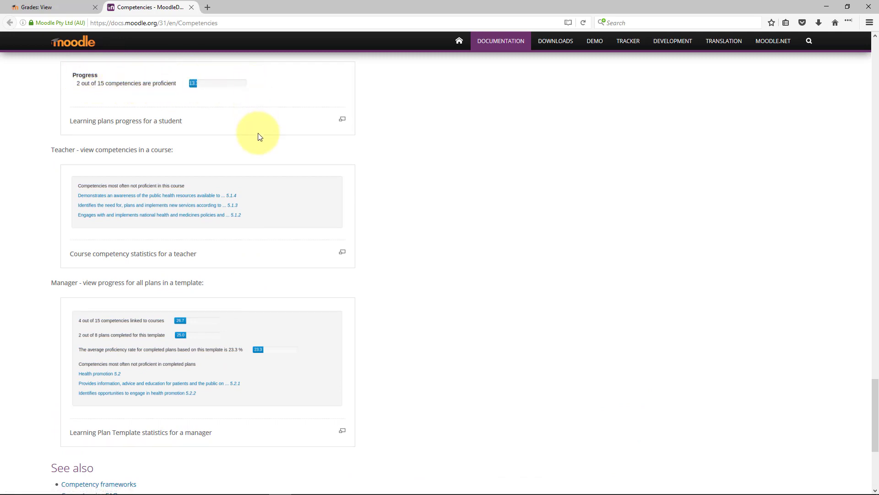
scroll(256, 136, up, 2)
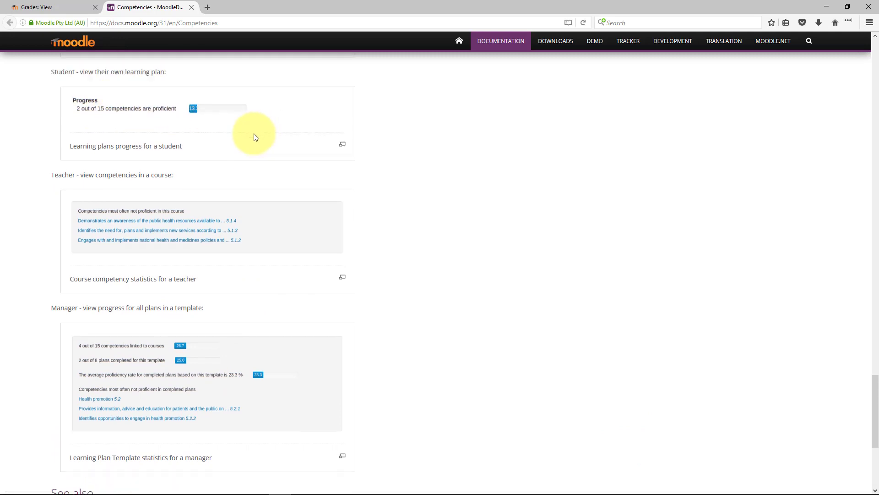
scroll(251, 137, down, 1)
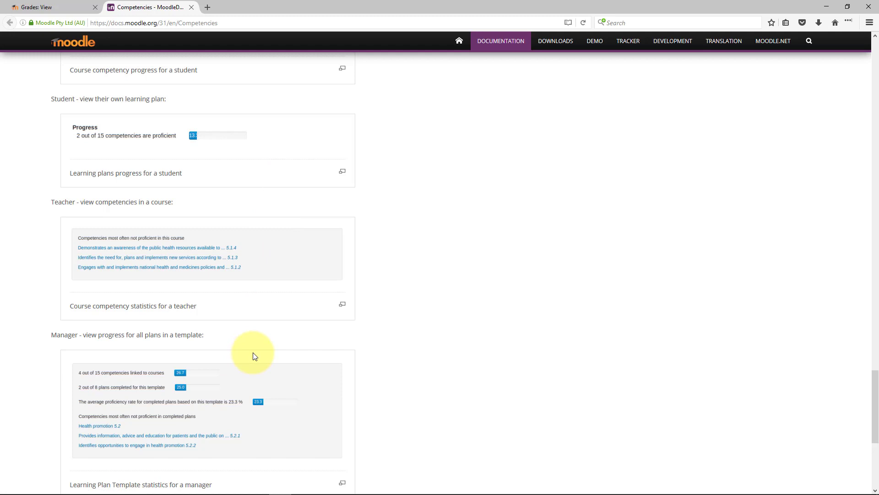
scroll(255, 356, up, 2)
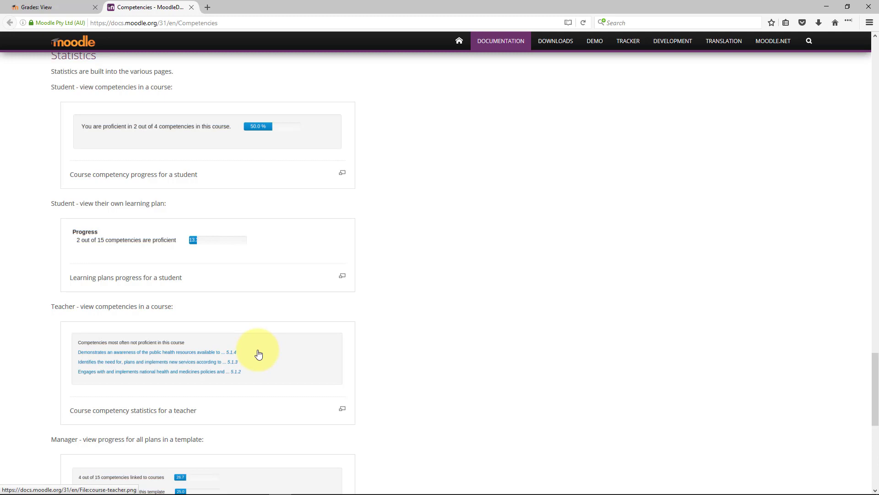
scroll(259, 354, up, 1)
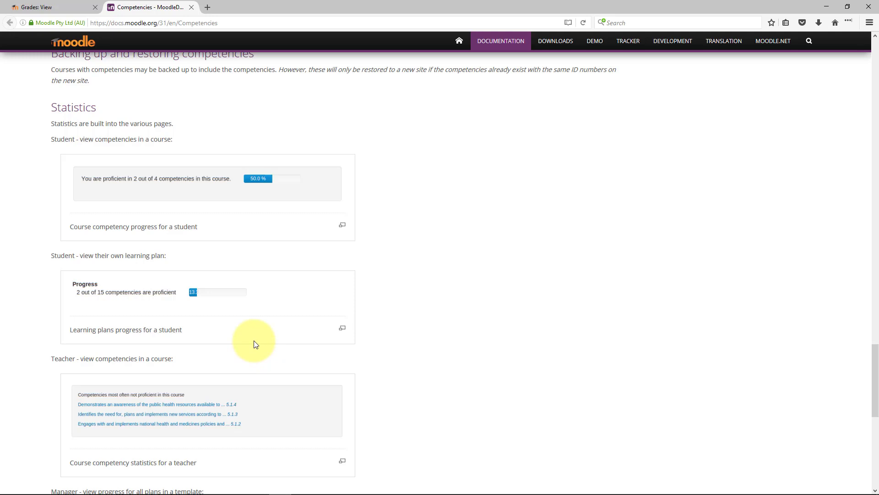
scroll(255, 344, up, 1)
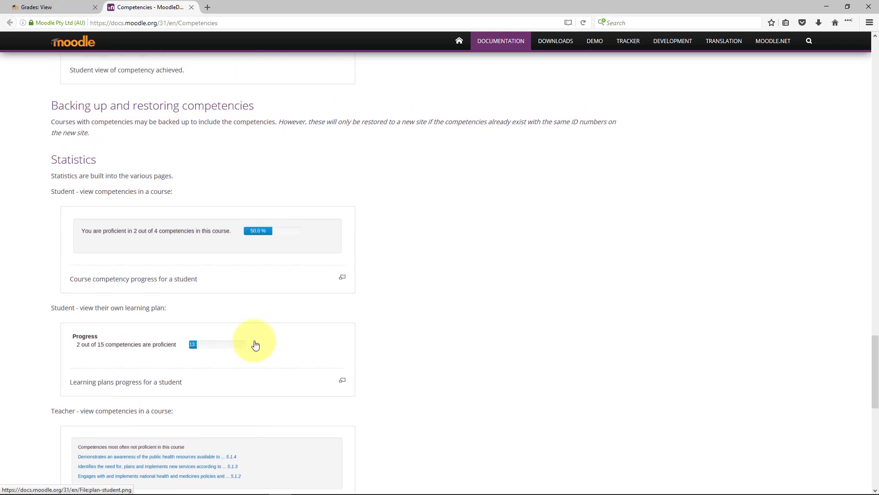